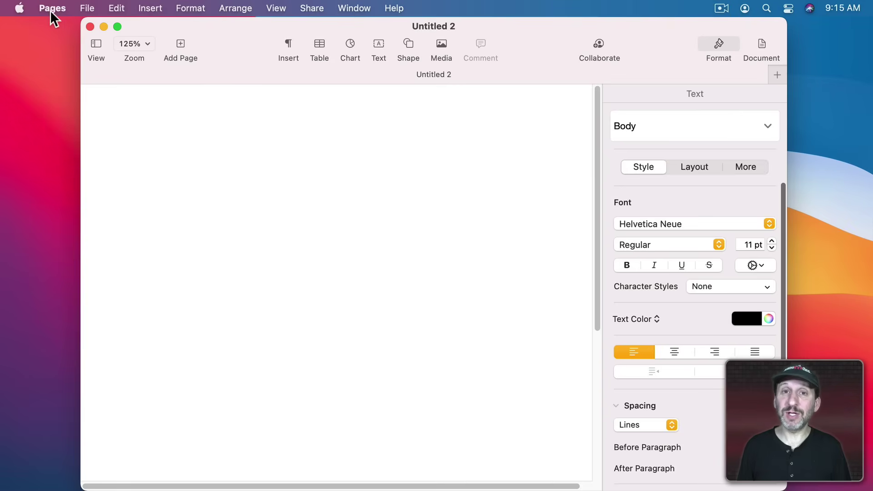
Step: Browse Pages' Apple, Format and File menus, leaving Format > Font without changes
left_click(20, 9)
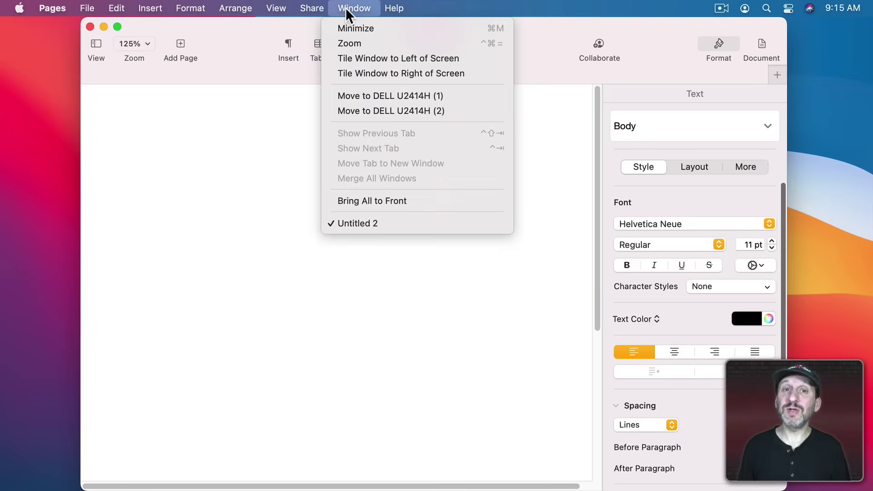
left_click(434, 6)
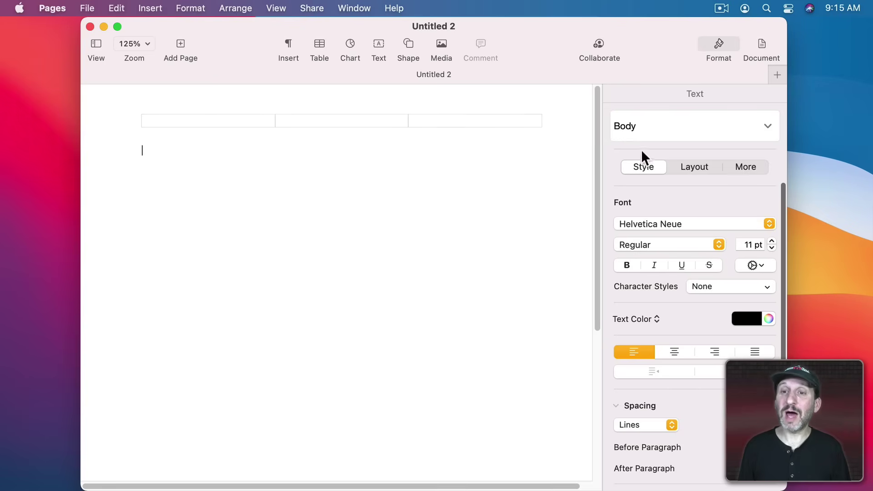
left_click(186, 6)
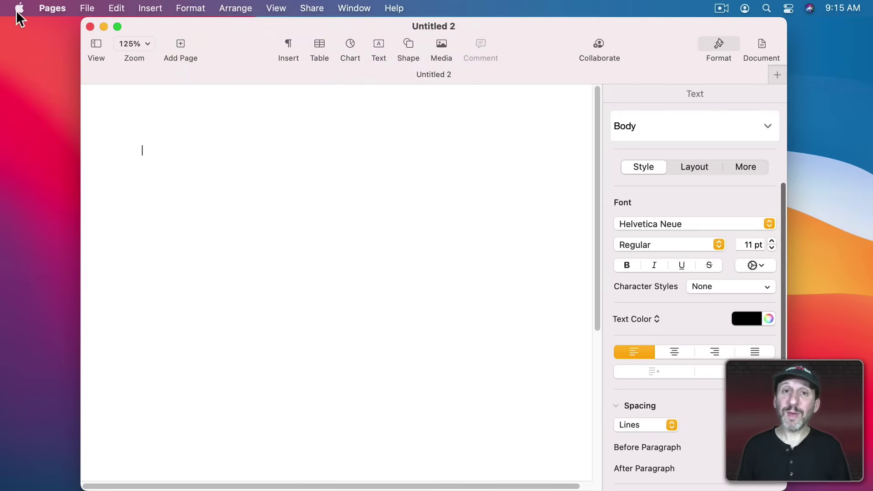
left_click(19, 9)
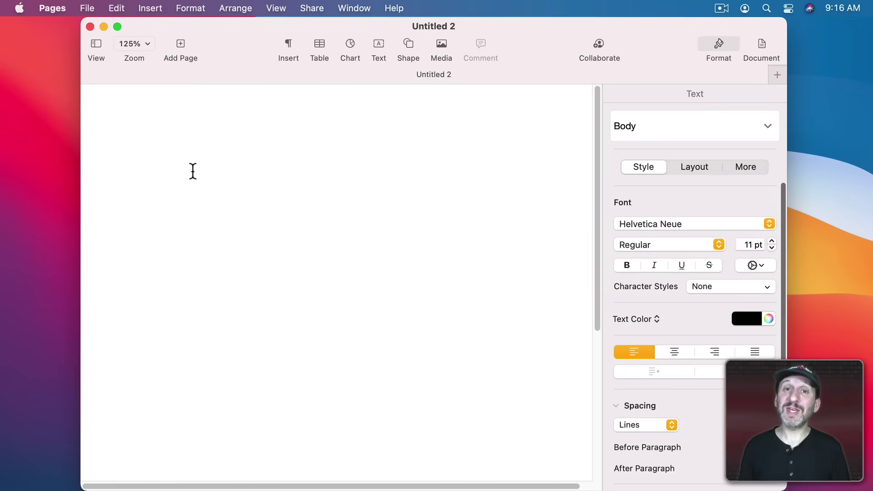
left_click(89, 3)
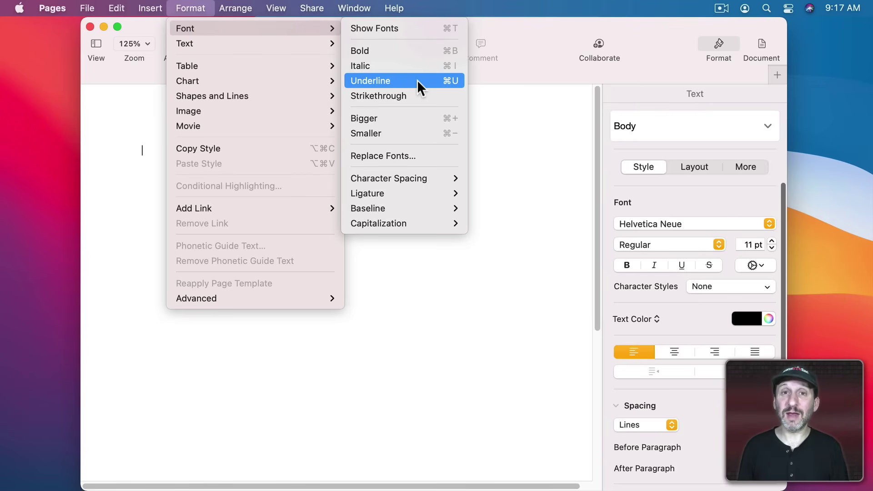
key("Escape")
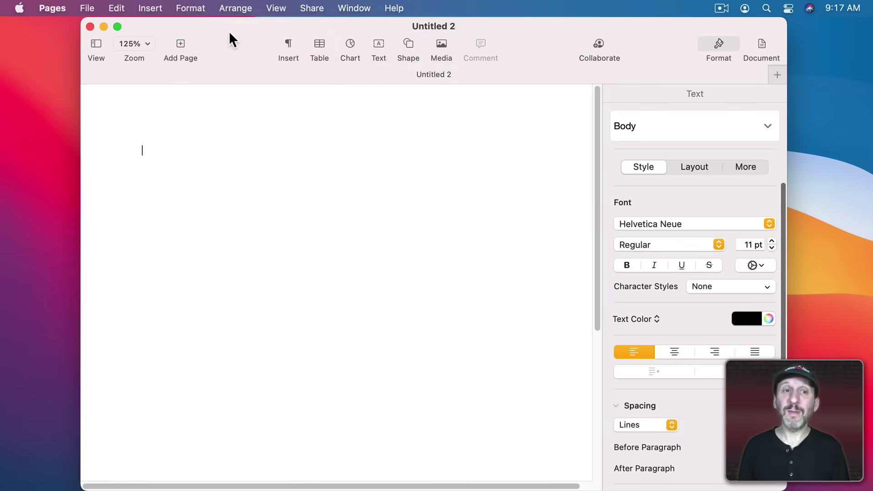
left_click(196, 9)
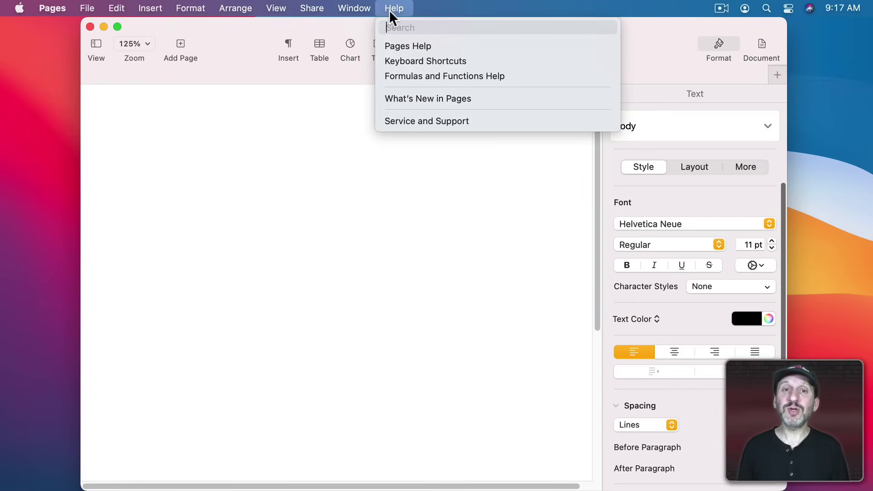
mouse_move(393, 8)
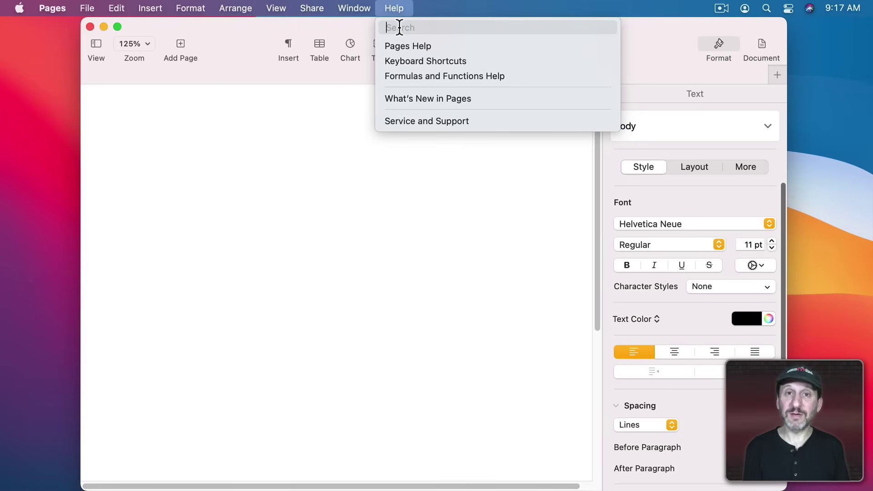
Step: Search the Help menu for 'subsc' to find the subscript command
type("subsc")
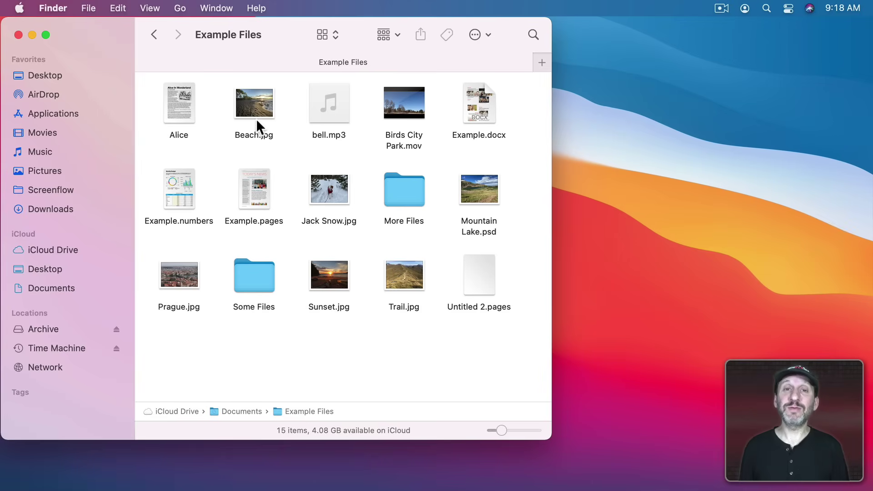
Step: After a cancelled Beach.jpg drag, open a second Finder window on Documents beside Example Files
left_click_drag(252, 102, 411, 189)
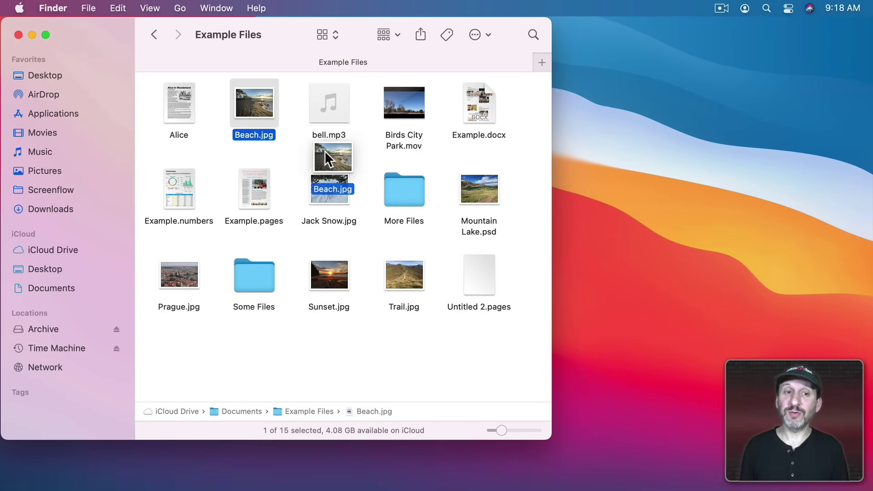
left_click_drag(411, 190, 252, 102)
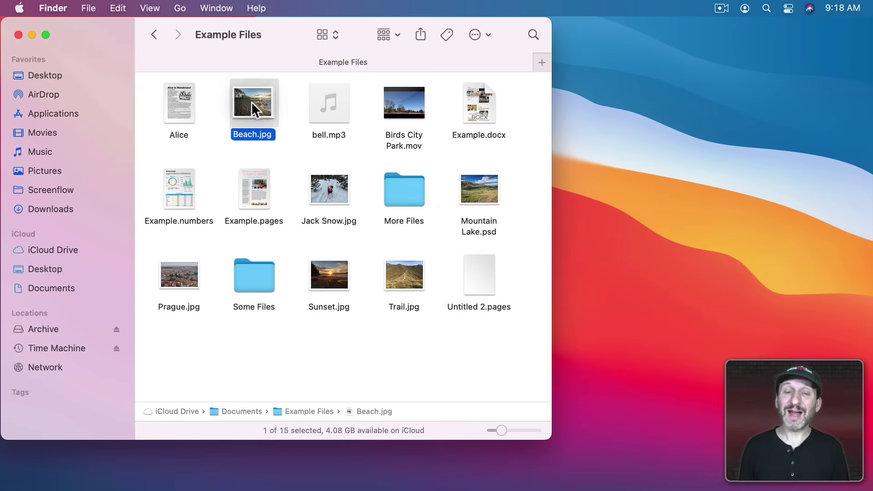
left_click(90, 8)
left_click(91, 27)
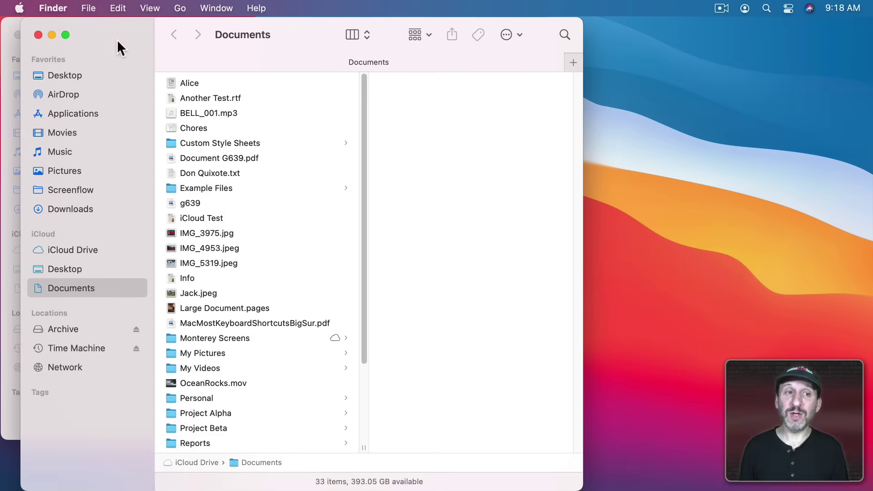
left_click_drag(116, 40, 554, 50)
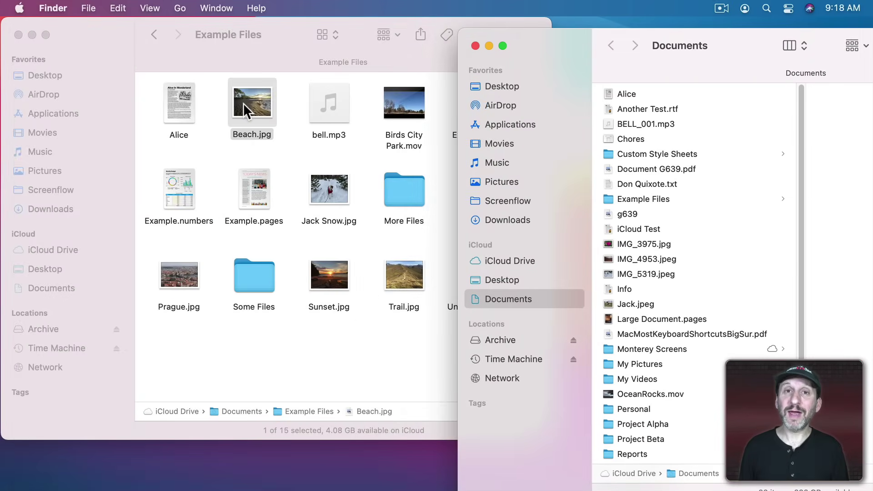
Step: Drag Beach.jpg toward Documents without dropping, then switch to Photos
left_click_drag(244, 103, 618, 140)
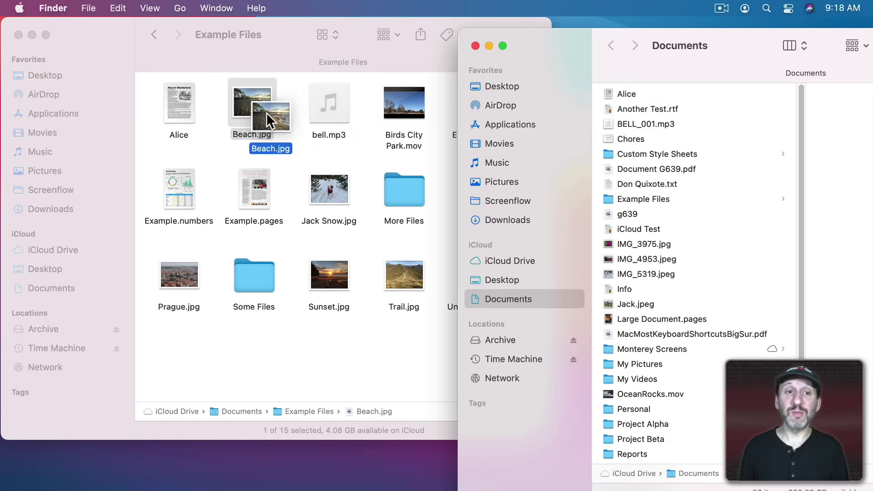
mouse_move(617, 140)
left_mouse_down()
mouse_move(252, 100)
mouse_move(499, 224)
left_mouse_up()
key("super+Tab")
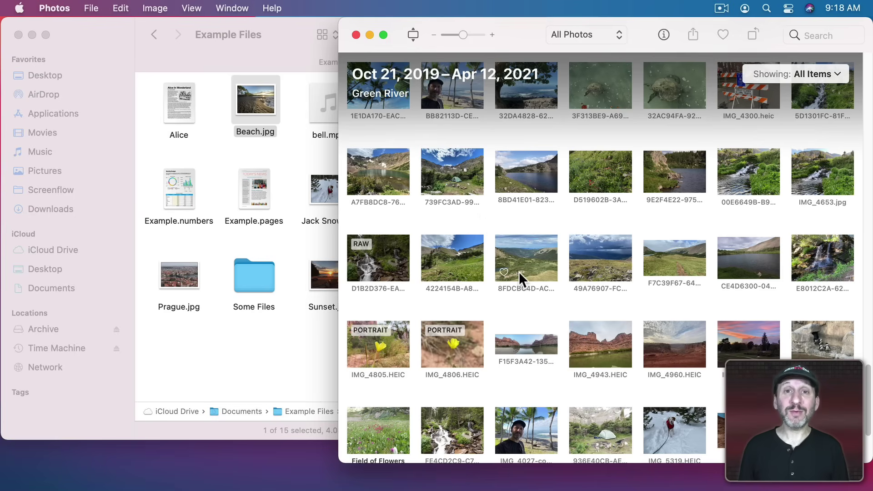
Step: Skip File > Export and drag the meadow photo from Photos into Example Files as a JPG
left_click(91, 7)
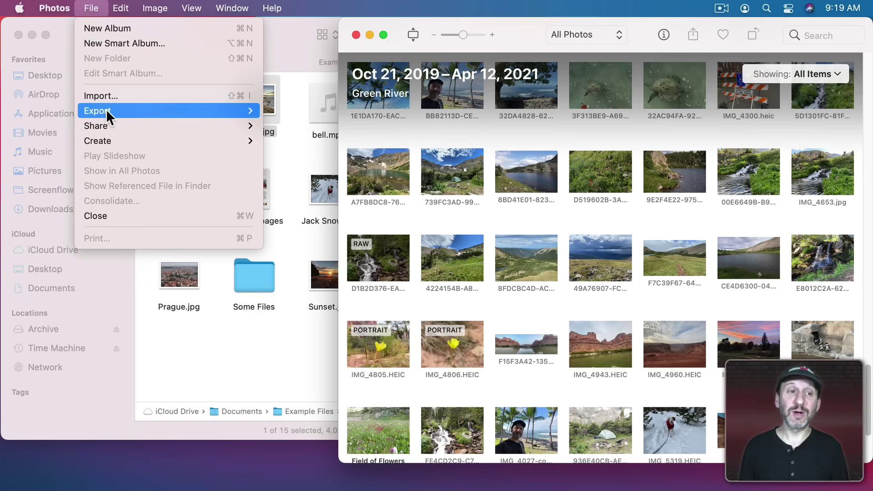
left_click(627, 231)
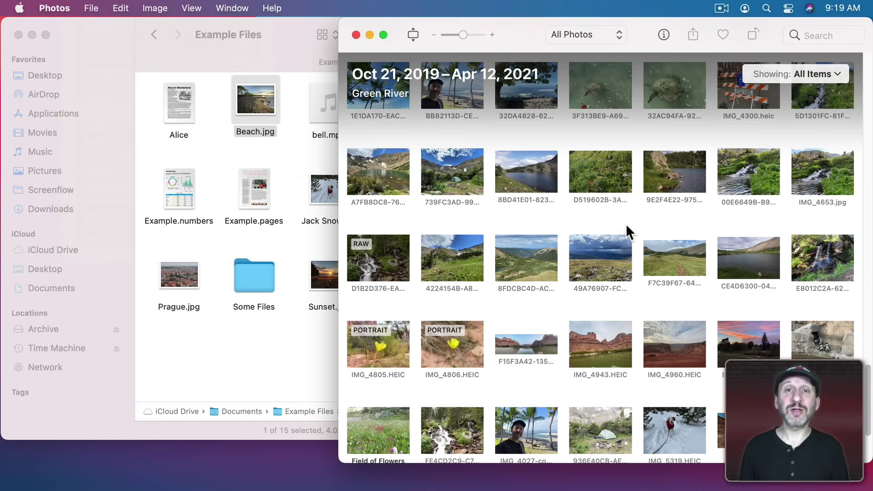
mouse_move(674, 260)
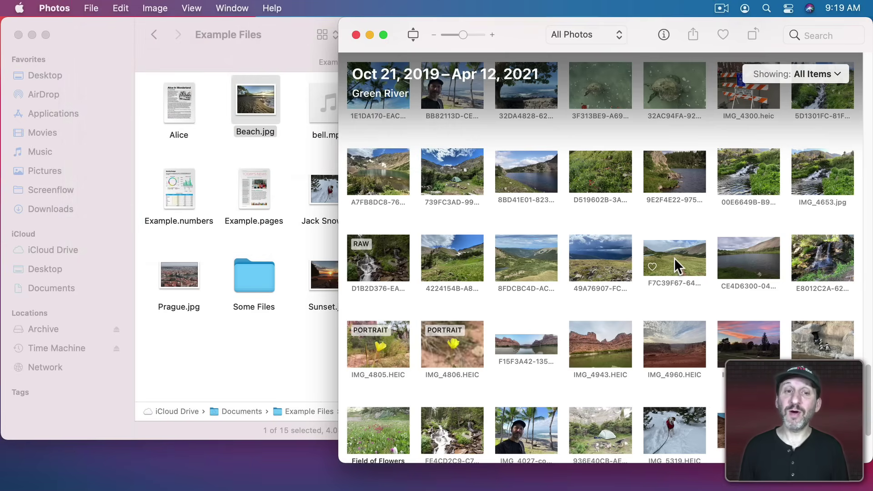
mouse_move(676, 266)
left_mouse_down()
mouse_move(185, 368)
mouse_move(215, 357)
left_mouse_up()
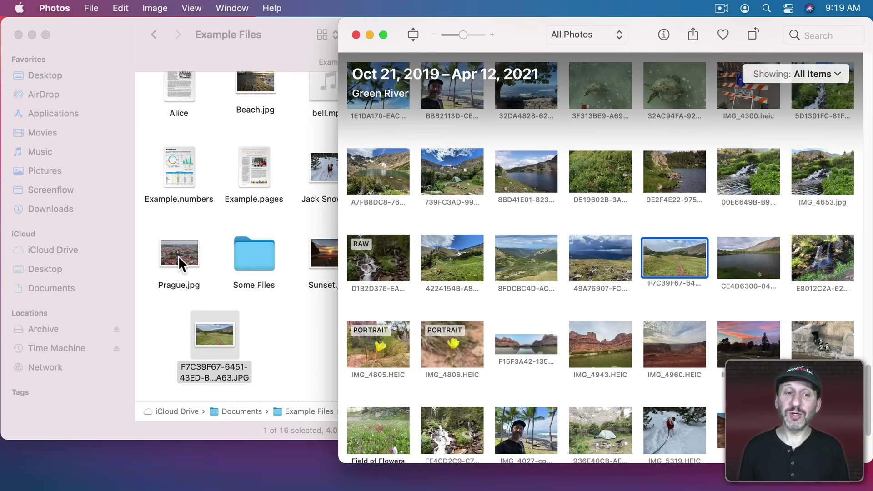
left_click_drag(179, 256, 539, 209)
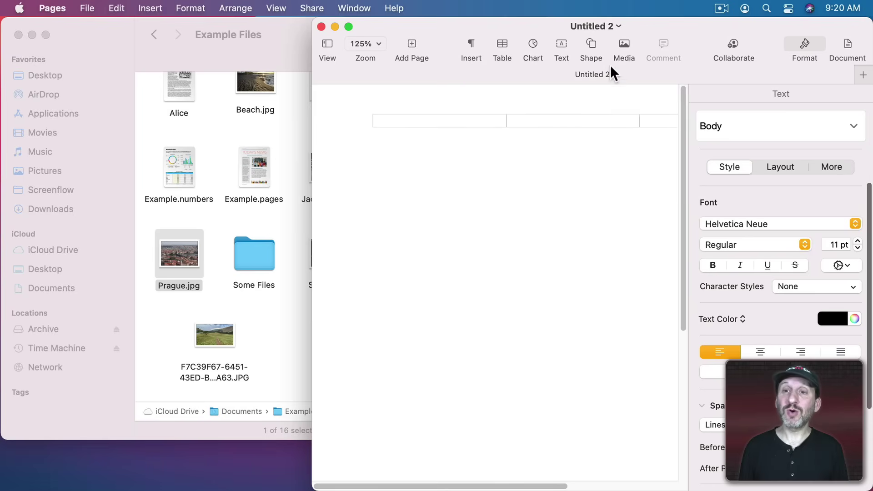
Step: Undo the stray table from the Prague drop and place the mountain valley photo in the document
left_click(624, 44)
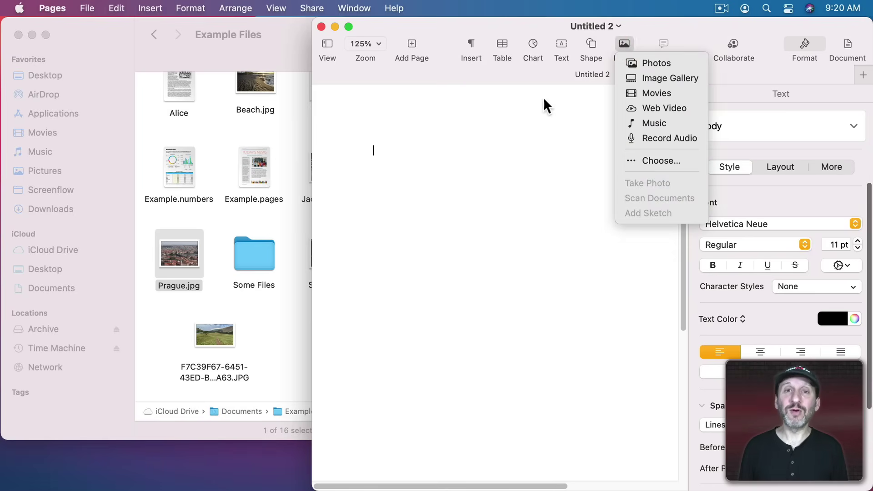
left_click(457, 163)
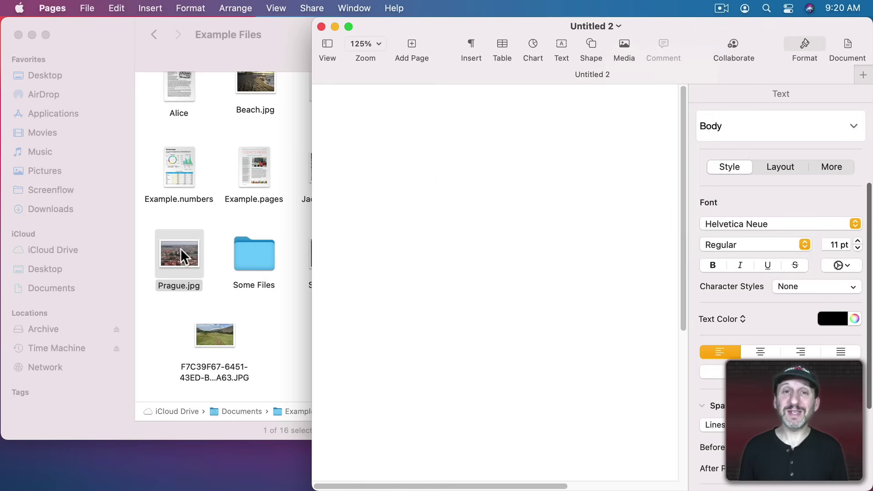
left_click_drag(178, 262, 300, 206)
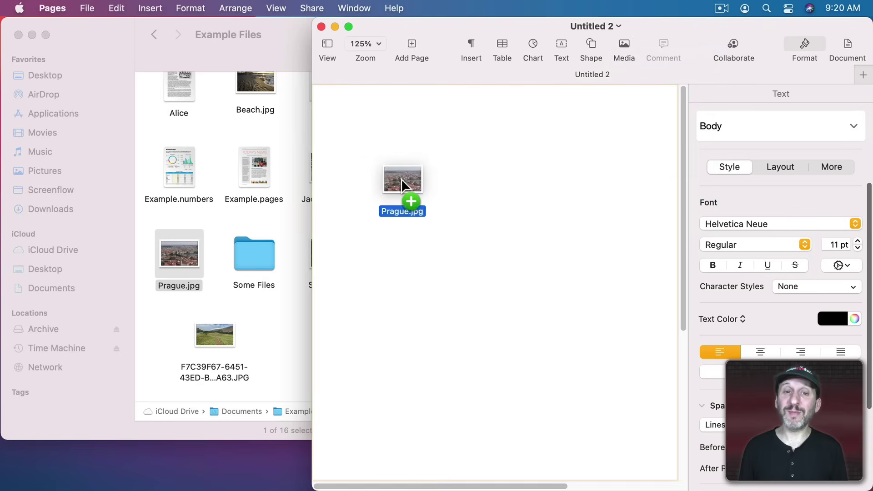
left_click_drag(401, 179, 406, 180)
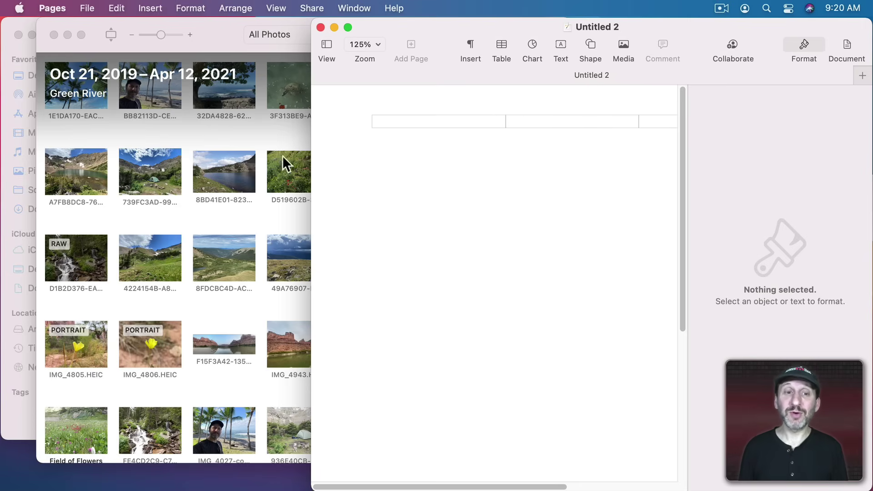
key("ctrl+z")
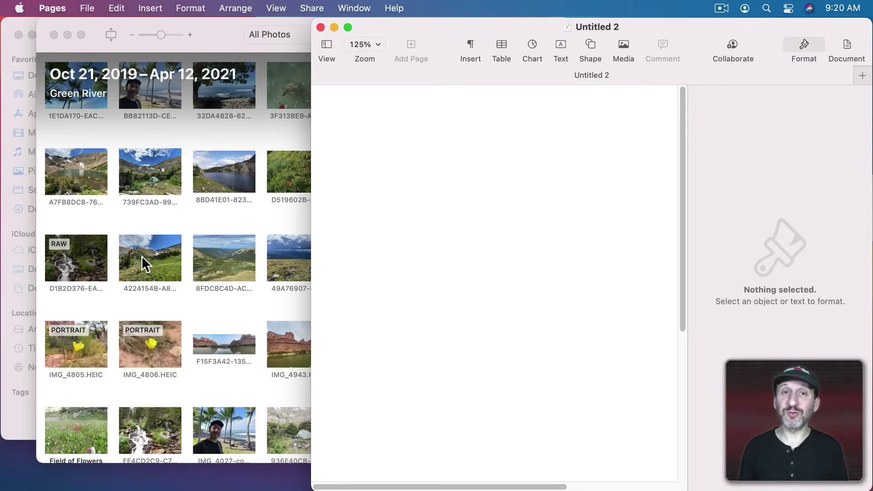
left_click_drag(140, 256, 454, 212)
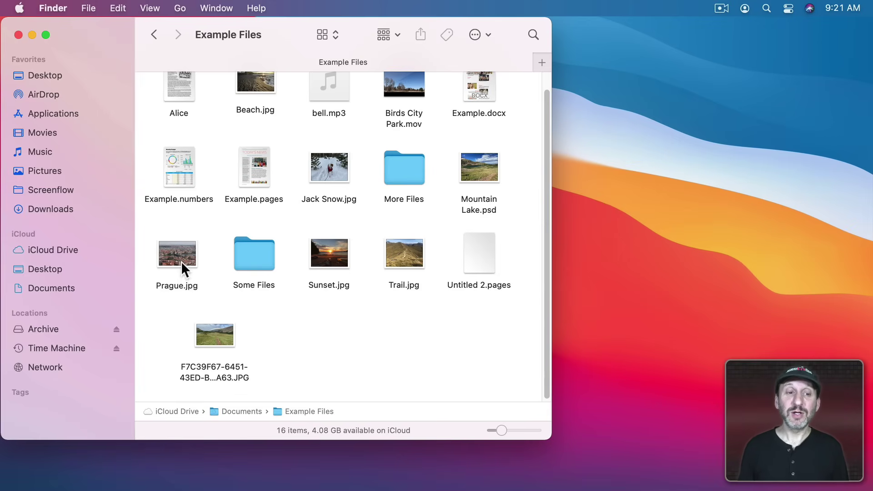
Step: Drop Prague.jpg from Example Files onto an app icon in the Dock to open it there
mouse_move(182, 251)
left_mouse_down()
mouse_move(336, 487)
mouse_move(164, 476)
left_mouse_up()
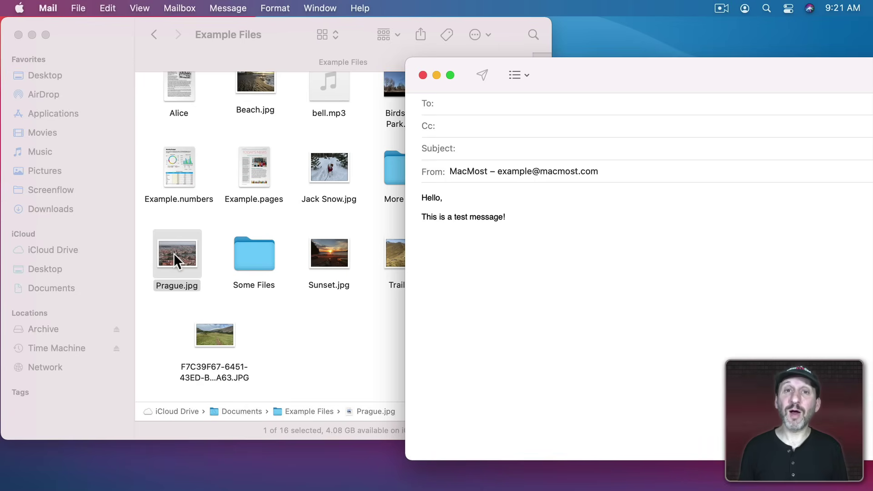
Step: Drag Prague.jpg from Finder into the body of the Mail test message
left_click_drag(174, 260, 485, 276)
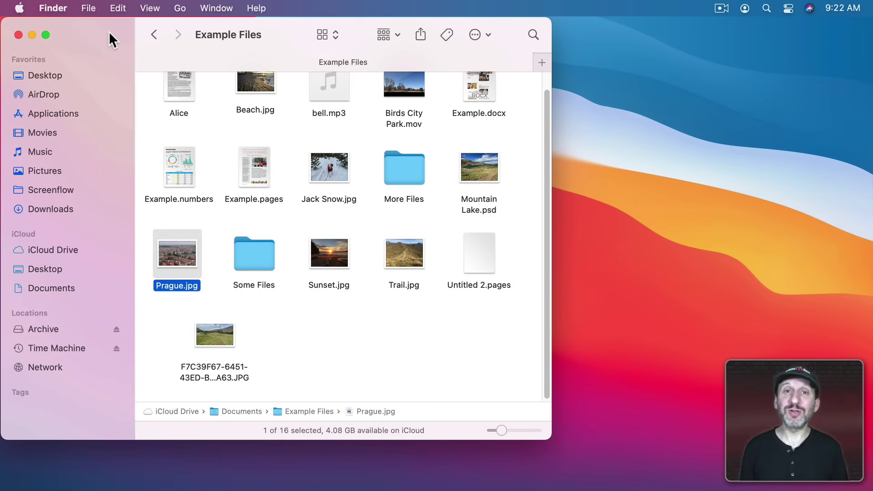
Step: Open Desktop & Screen Saver preferences and drag Sunset.jpg onto its desktop picture well
left_click(20, 8)
left_click(34, 50)
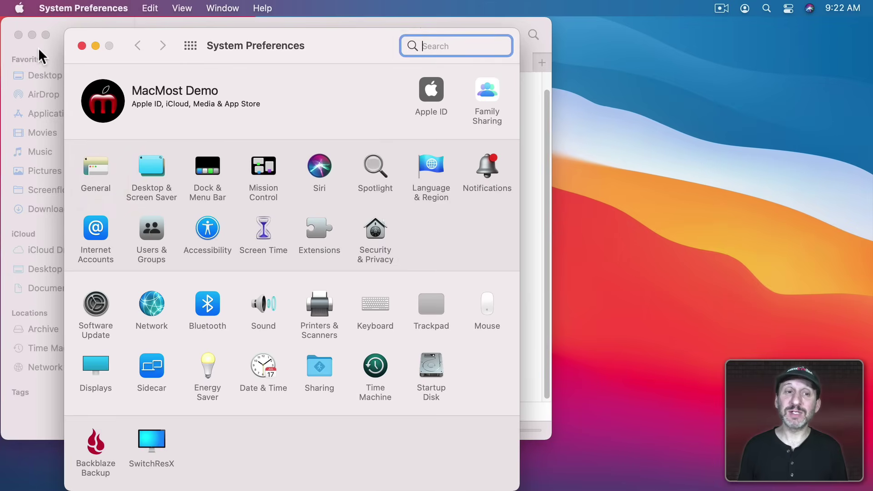
left_click(156, 168)
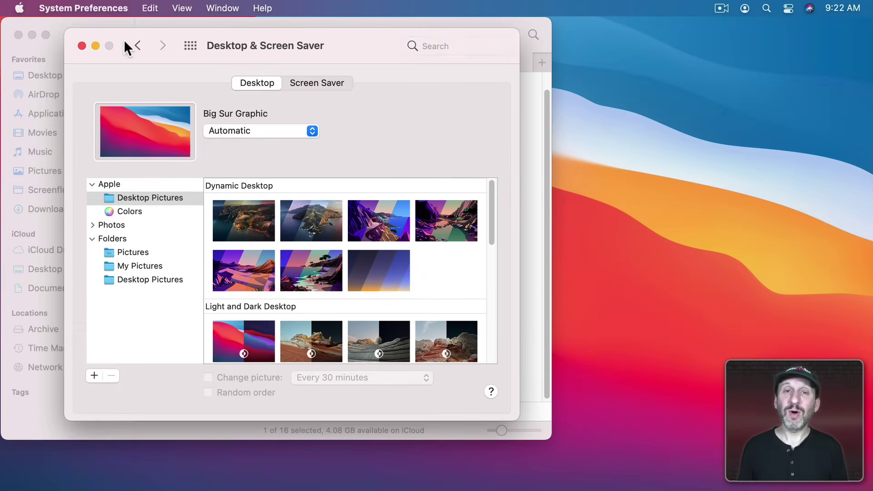
left_click_drag(123, 39, 564, 42)
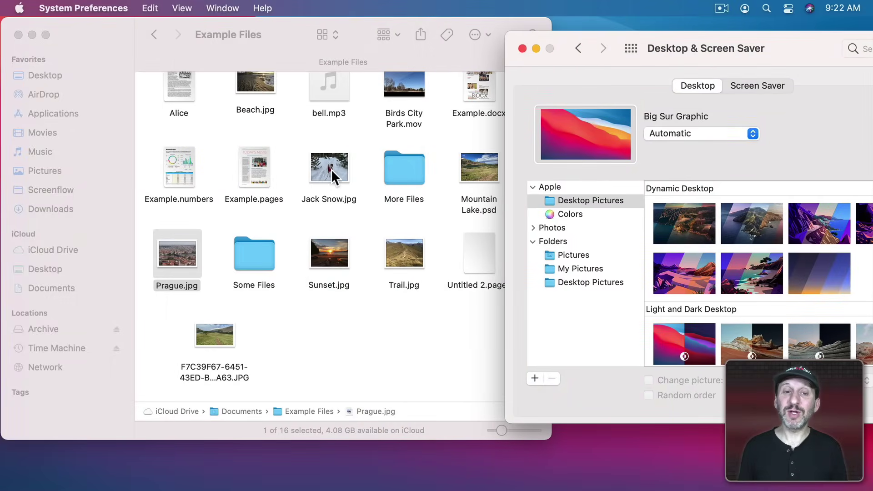
mouse_move(328, 249)
left_mouse_down()
mouse_move(563, 152)
mouse_move(586, 125)
left_mouse_up()
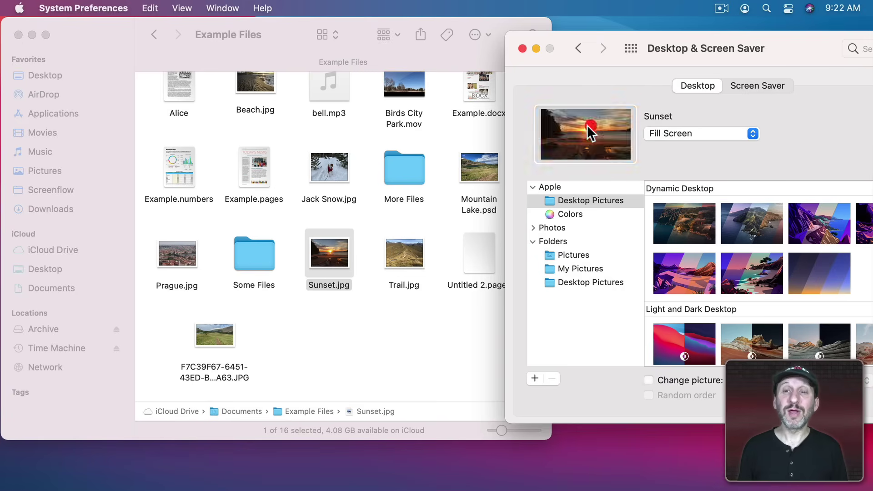
left_click_drag(598, 46, 574, 223)
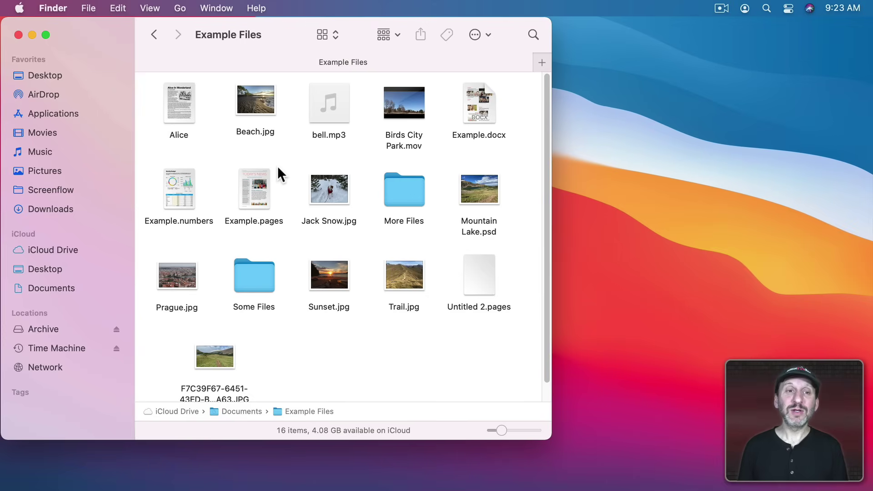
Step: Select Beach.jpg and repeatedly open and dismiss its context menu, including by right-click
left_click(257, 100)
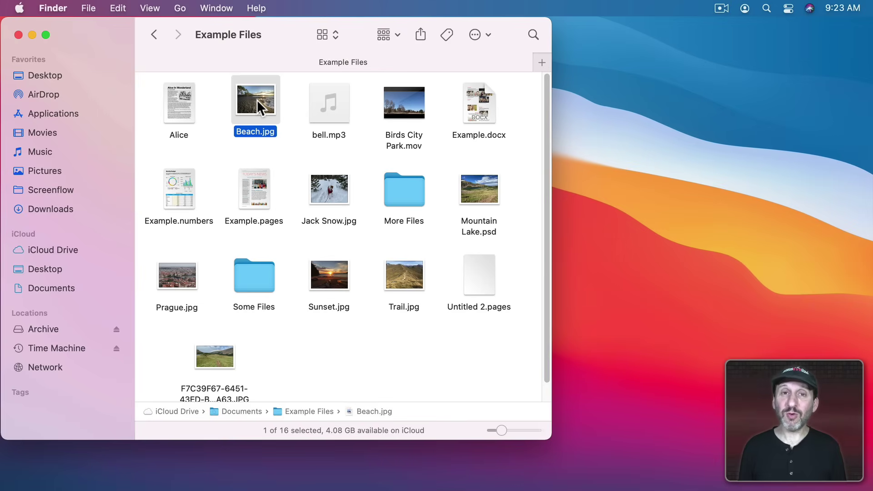
left_click(257, 99, "ctrl")
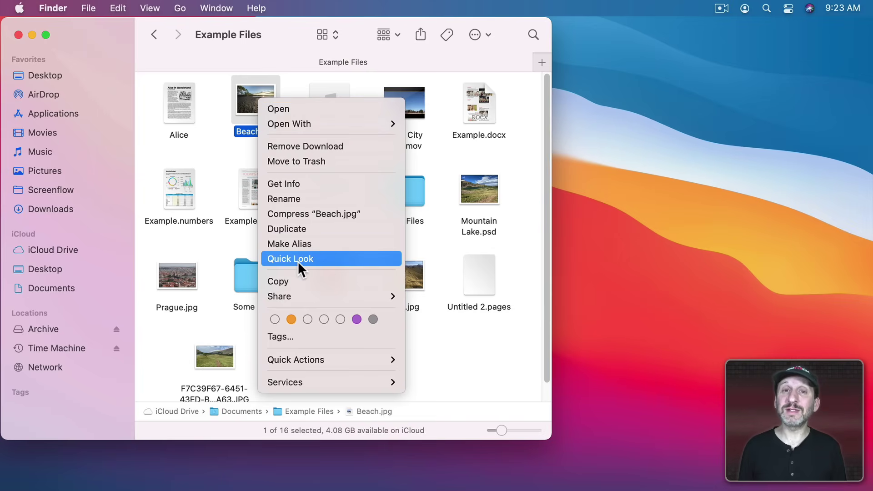
left_click(245, 100)
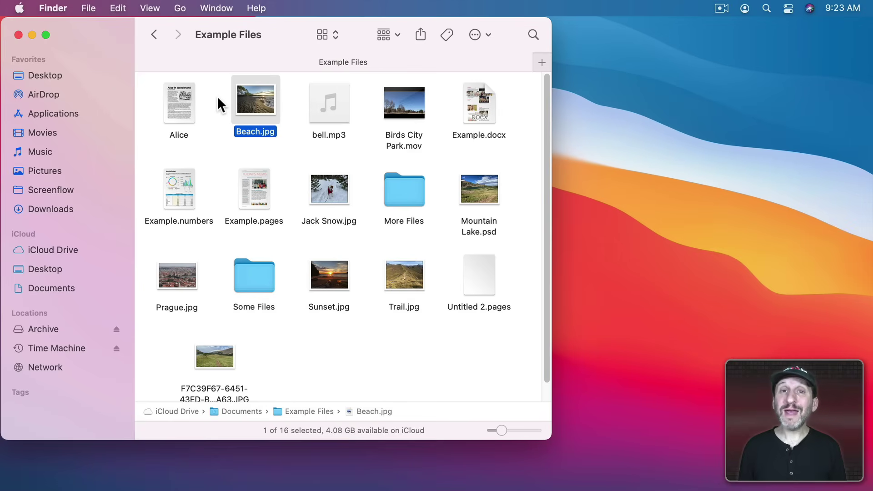
left_click(254, 100, "ctrl")
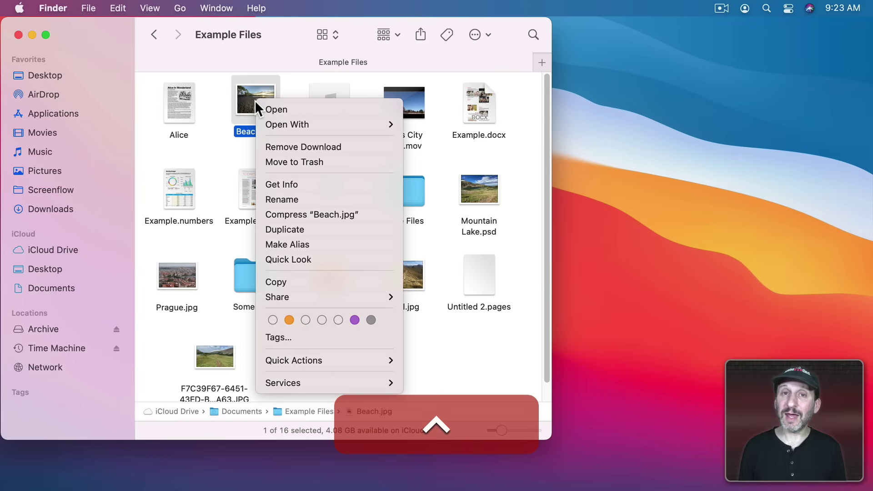
left_click(216, 95)
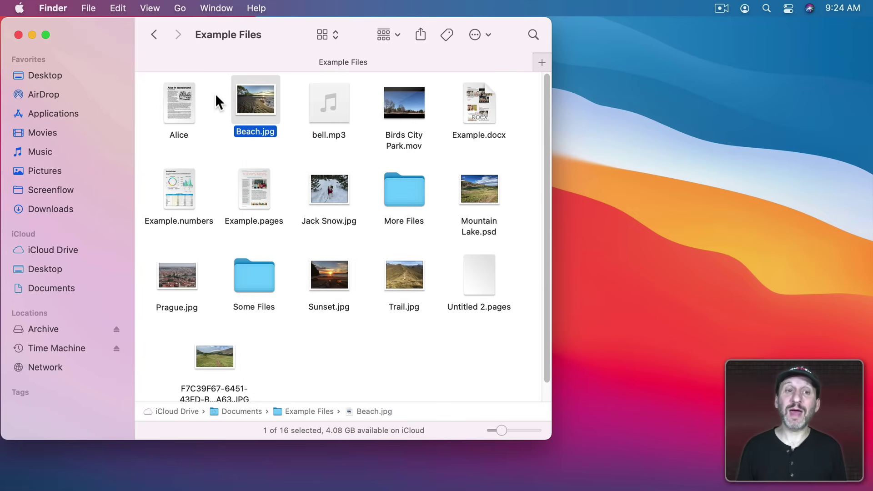
right_click(241, 99)
left_click(214, 94)
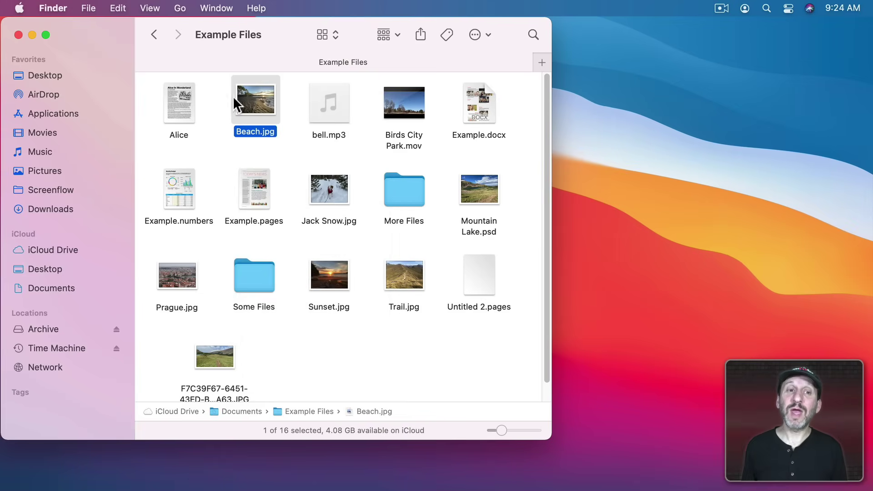
right_click(263, 97)
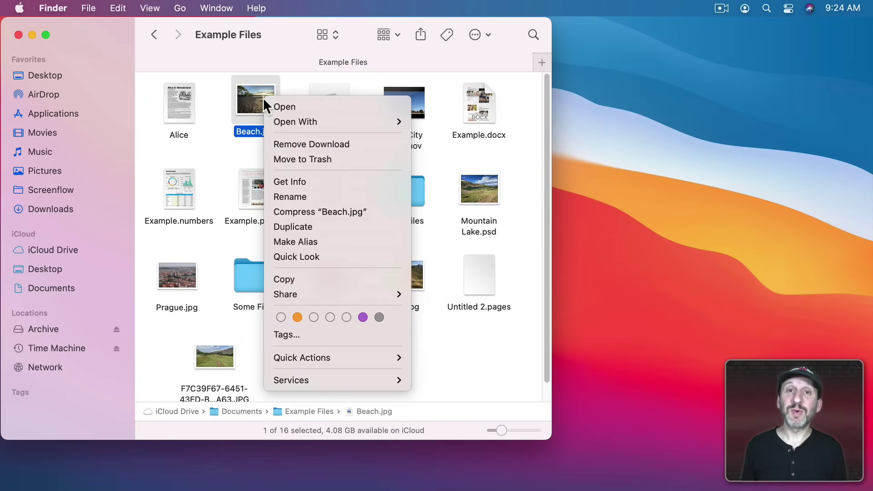
Step: Review the Trackpad Point & Click secondary click options without changing them
left_click(19, 8)
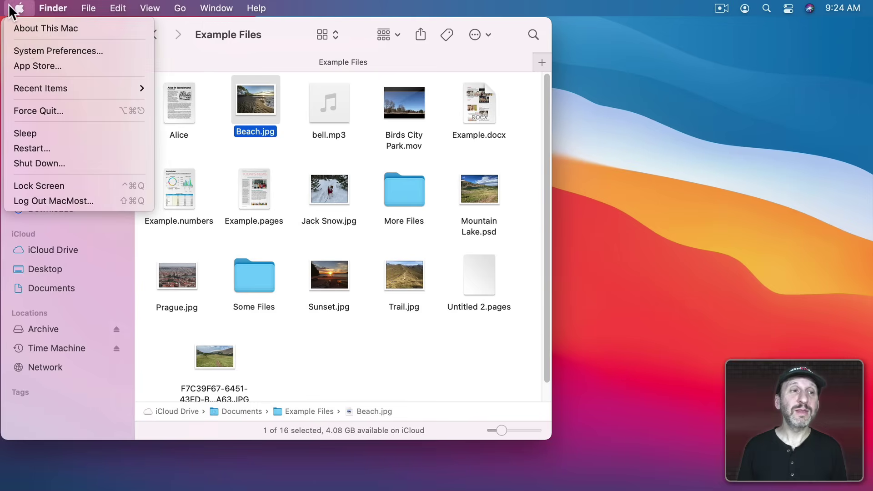
left_click(30, 47)
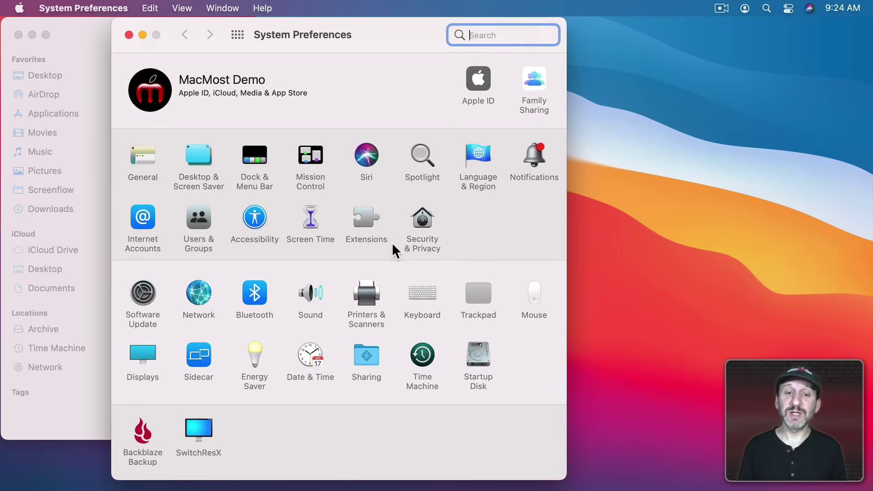
left_click(475, 287)
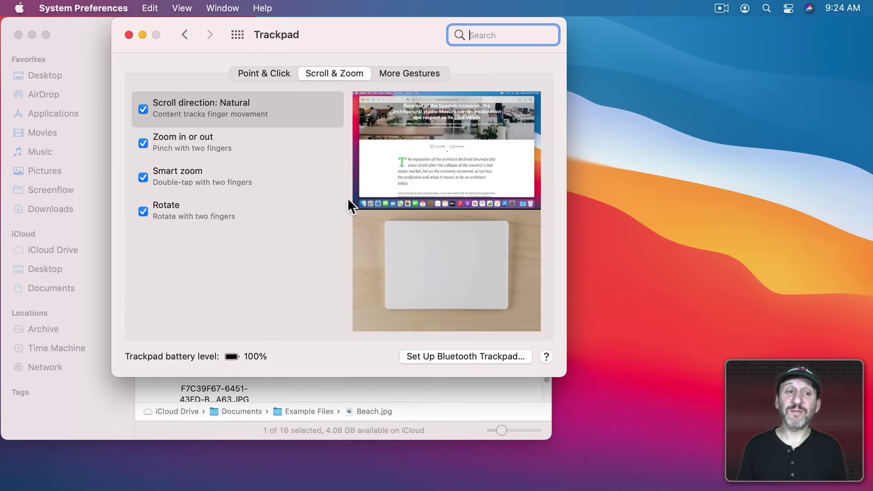
left_click(255, 70)
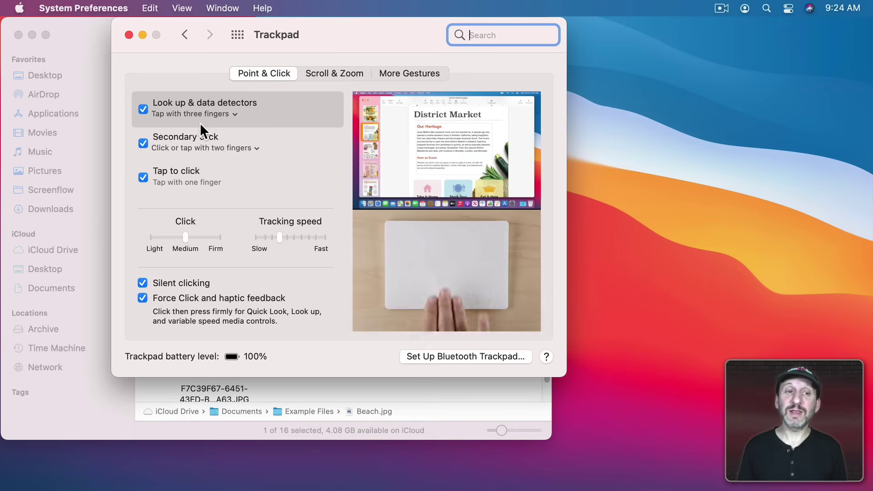
left_click(236, 147)
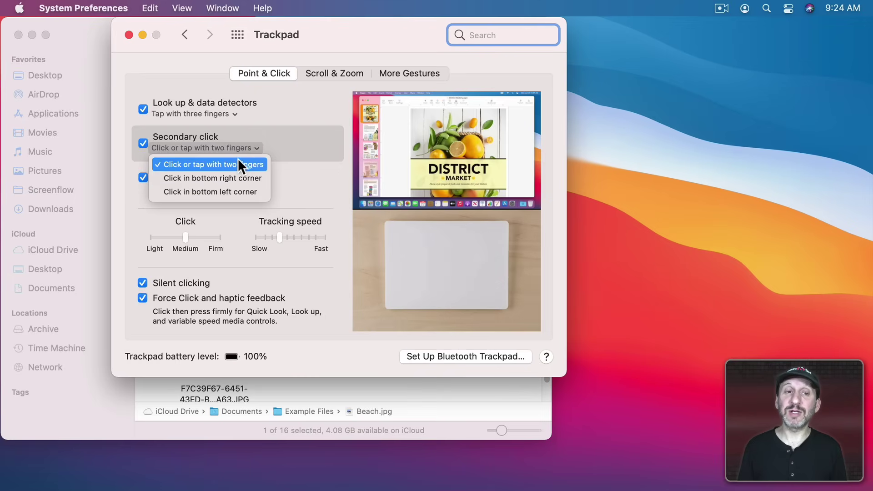
left_click(279, 106)
Step: Review the Mouse secondary click choices, keeping right-side click
left_click(238, 35)
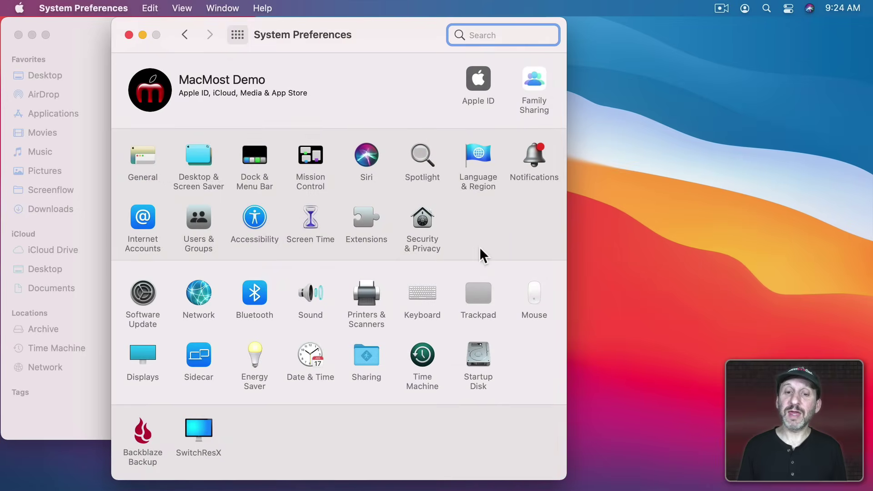
left_click(529, 295)
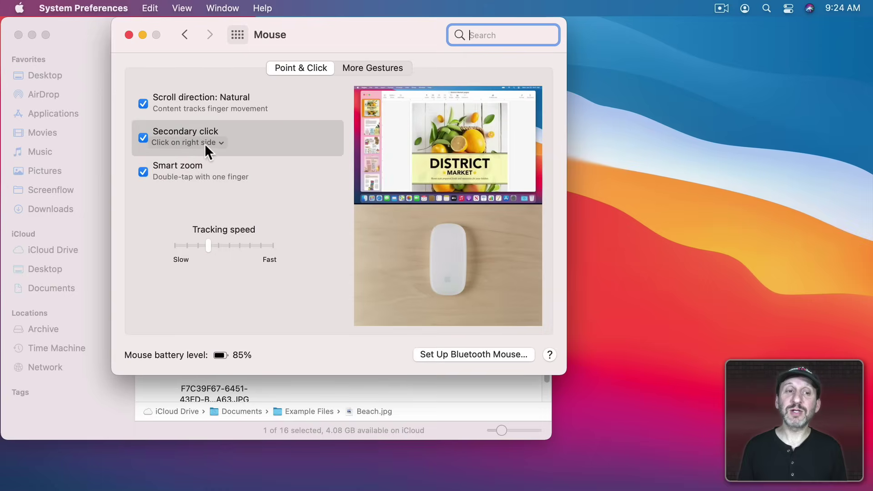
left_click(197, 143)
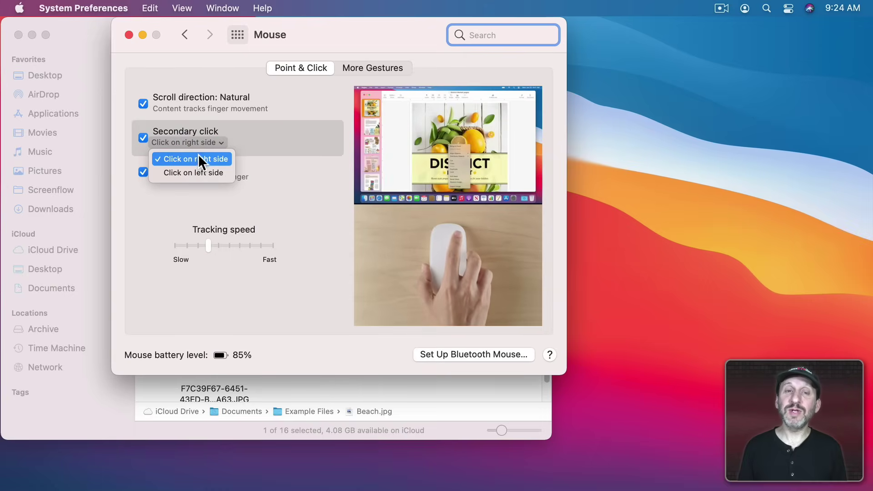
left_click(127, 135)
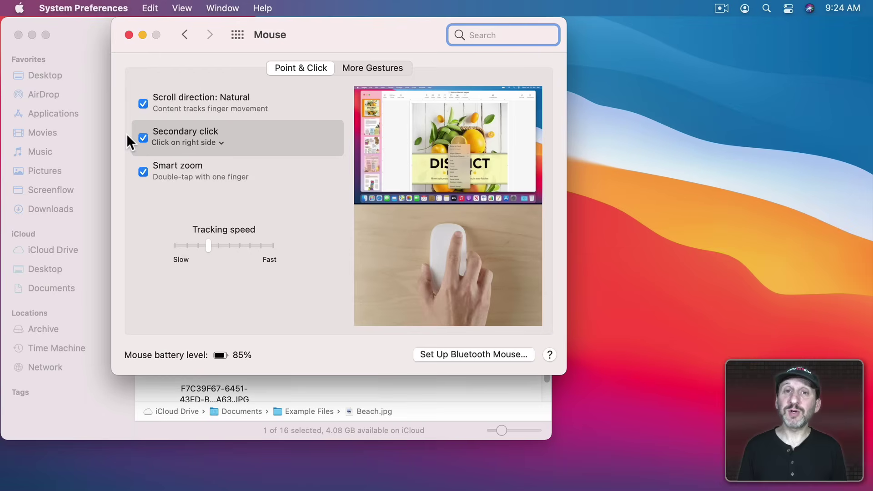
left_click(188, 142)
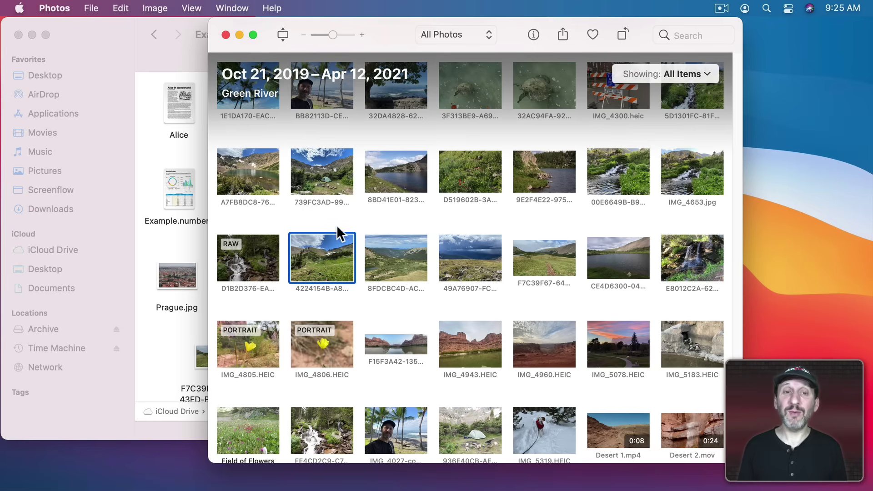
Step: View the shortcut menus for a photo, the desktop, the folder background and TextEdit's Dock icon
left_click(323, 167, "ctrl")
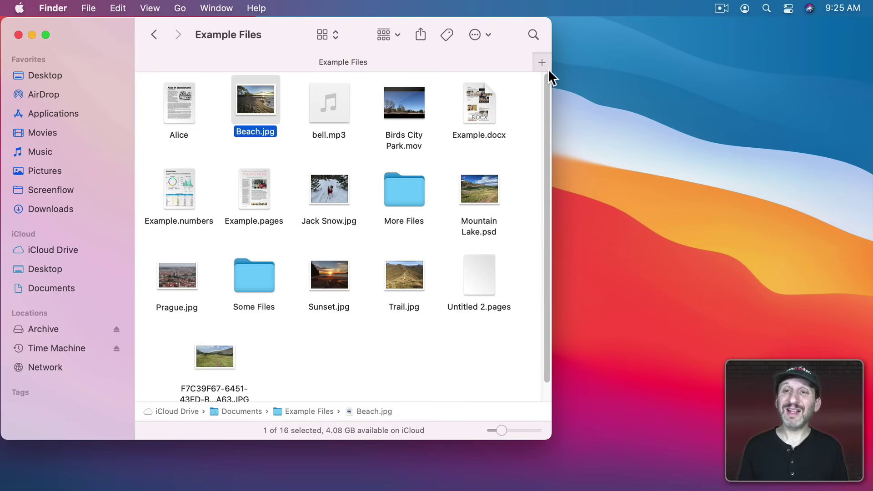
left_click(592, 79, "ctrl")
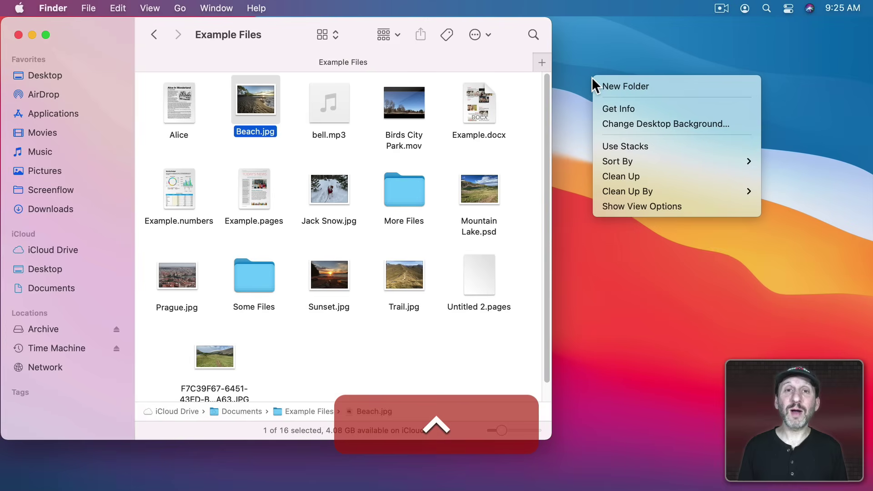
left_click(588, 106)
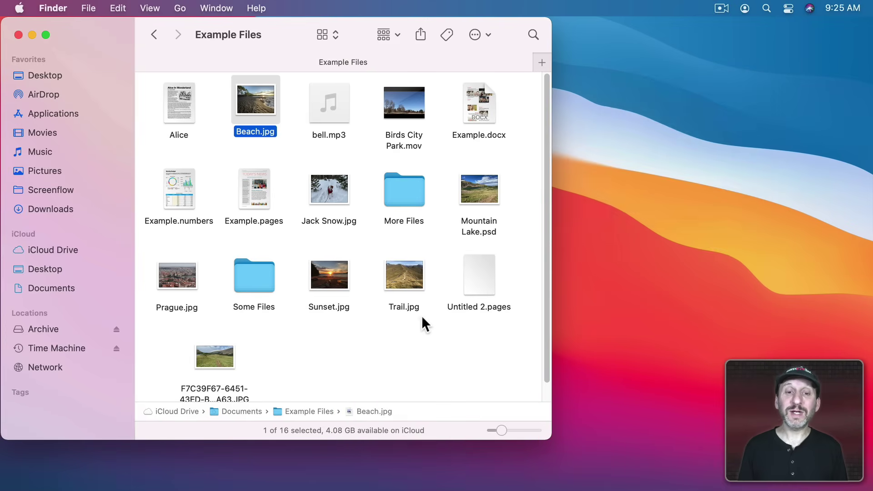
left_click(338, 349, "ctrl")
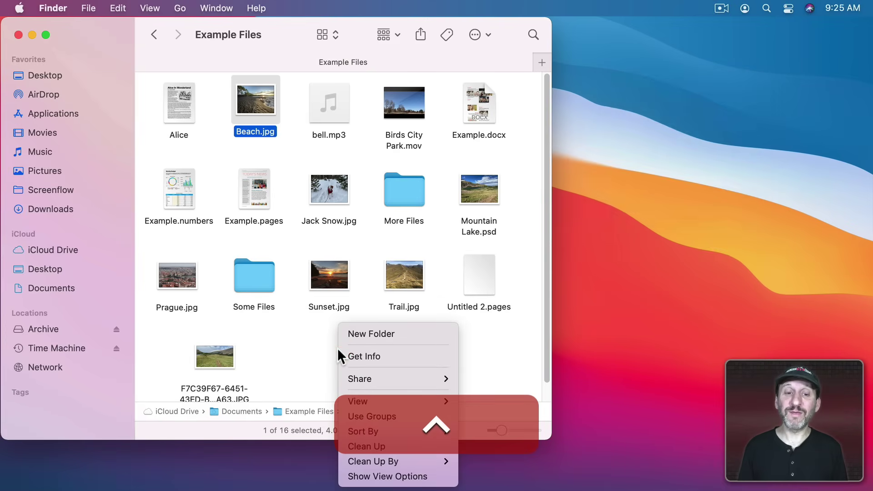
left_click(321, 327)
mouse_move(198, 487)
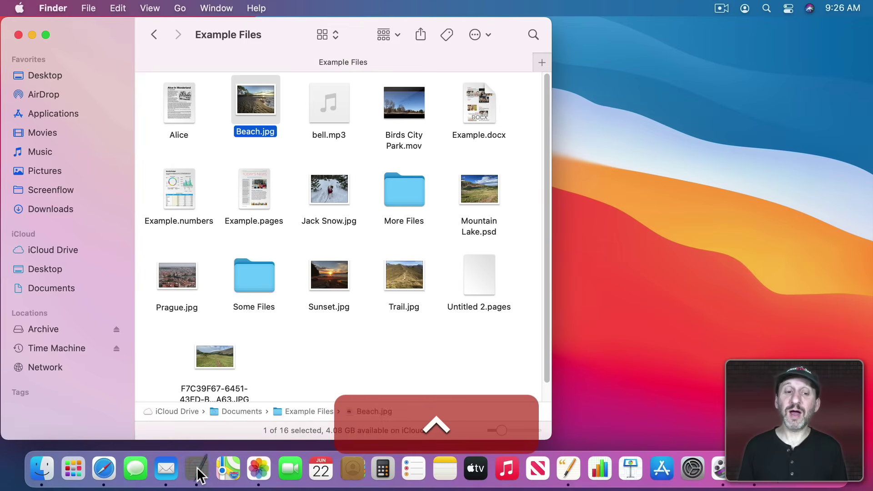
left_click(198, 471, "ctrl")
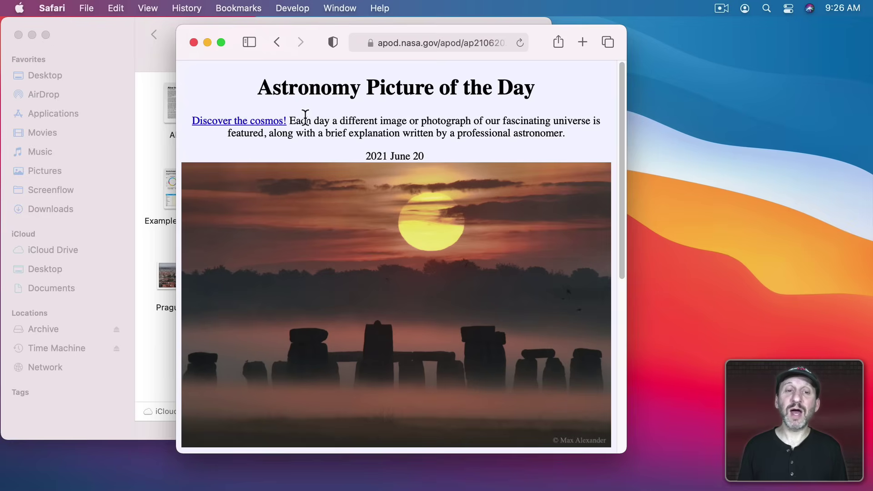
Step: Select the APOD introductory paragraph and view the shortcut menus for the text and the photo
left_click_drag(290, 120, 432, 113)
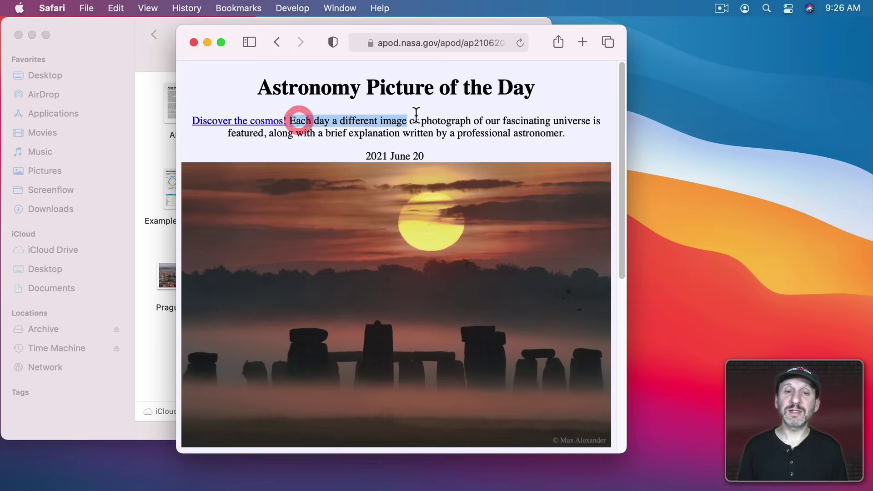
left_click(386, 121, "ctrl")
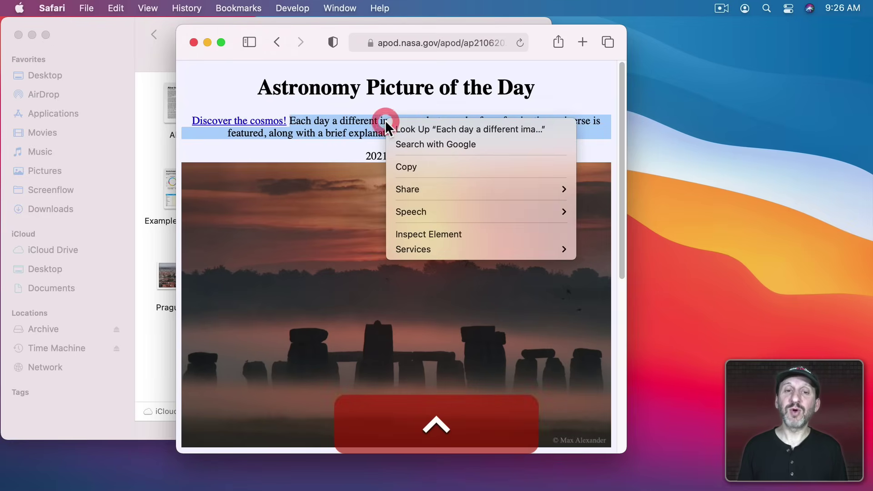
left_click(326, 189)
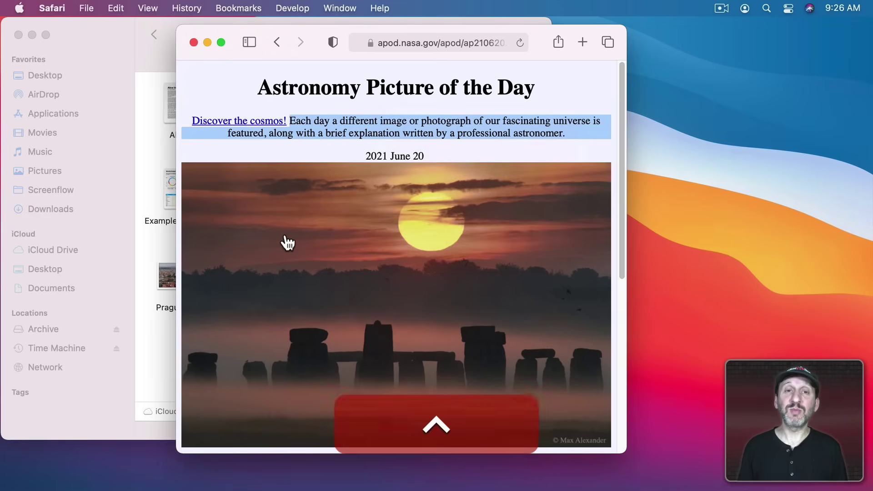
left_click(286, 234, "ctrl")
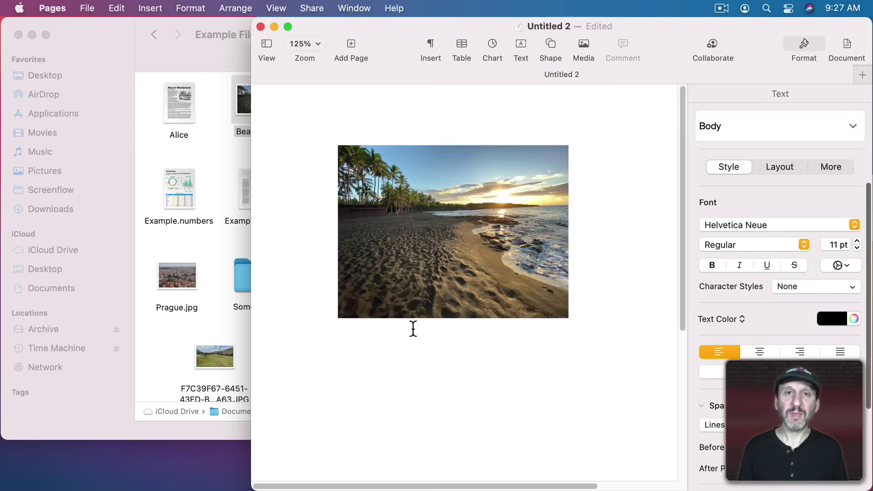
Step: Control-click the beach photo in Pages to view its shortcut menu
key("ctrl")
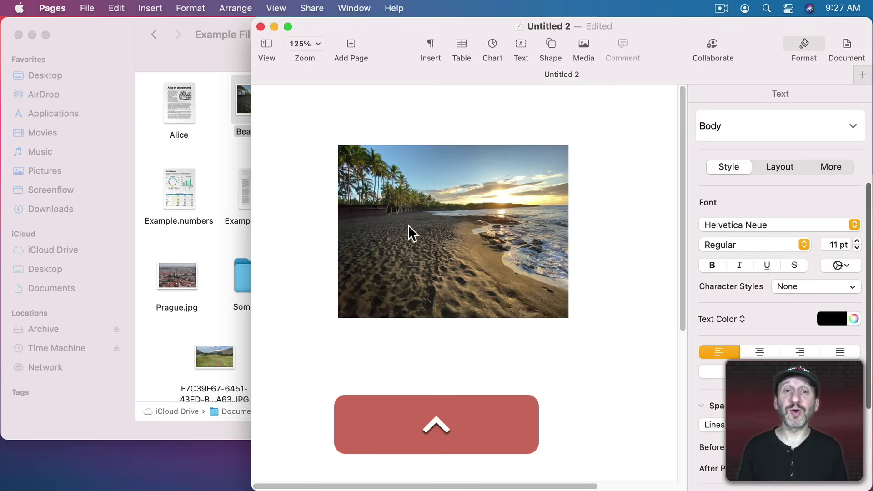
key("ctrl")
left_click(413, 203, "ctrl")
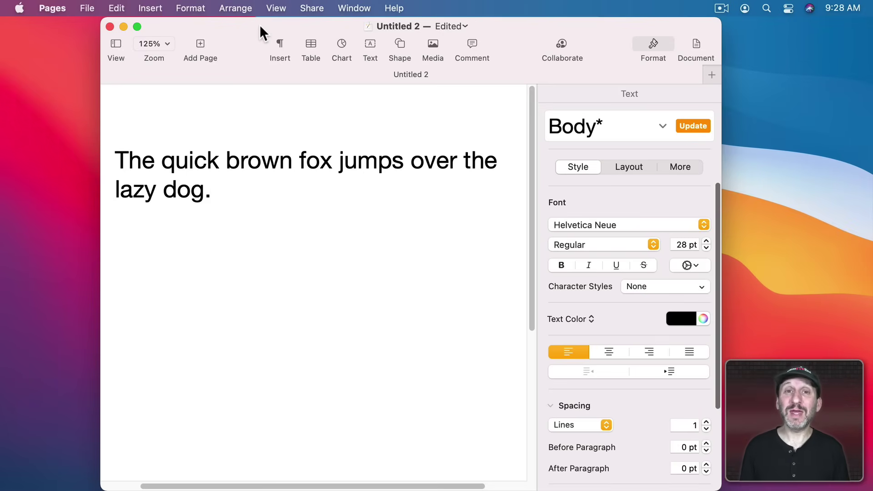
Step: Copy 'quick brown fox jumps' with the Edit menu and paste it after 'dog.'
left_click_drag(162, 160, 380, 159)
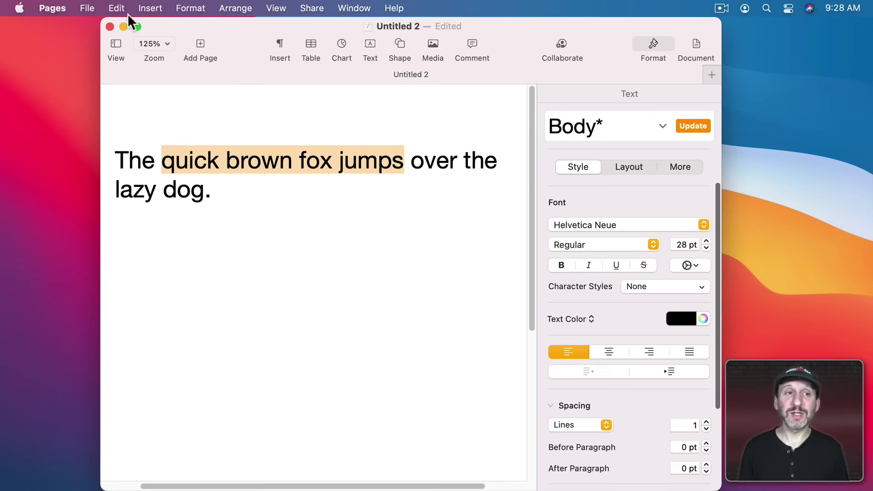
left_click(114, 8)
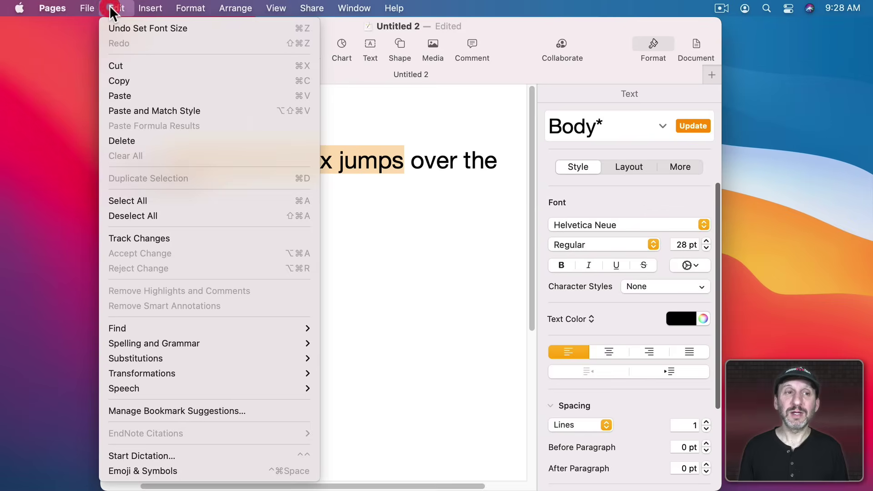
left_click(119, 80)
left_click(260, 186)
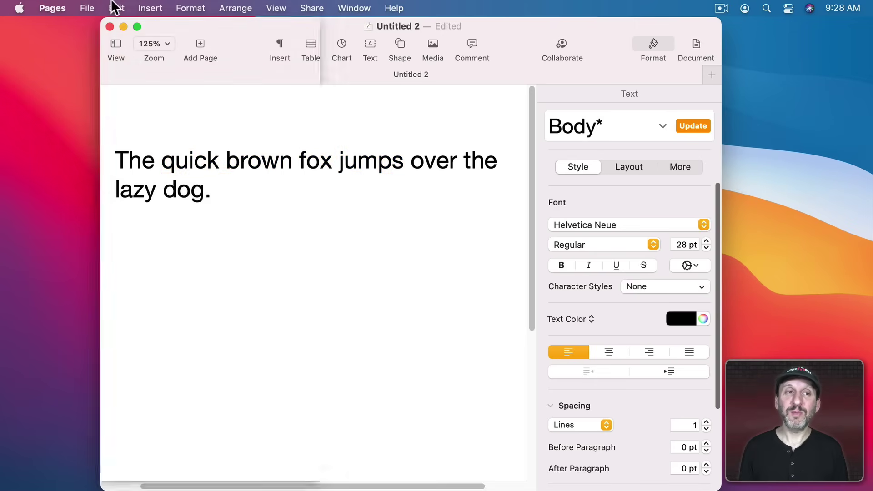
left_click(117, 8)
left_click(137, 96)
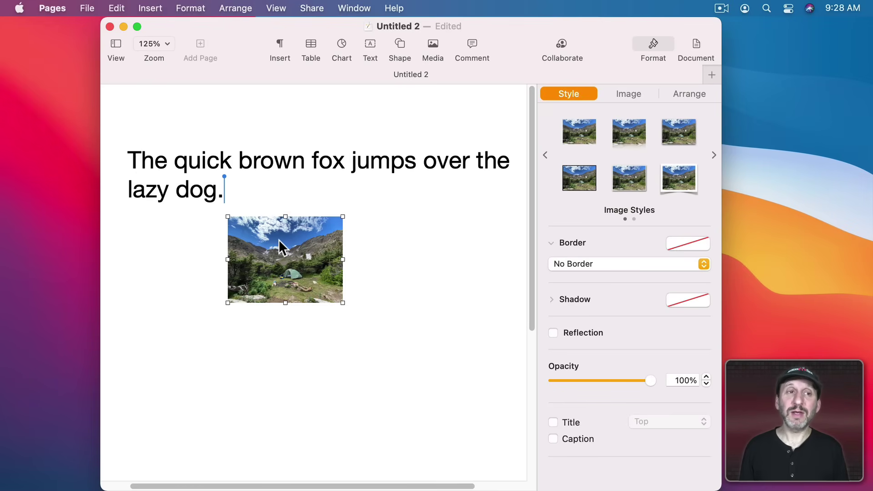
Step: Duplicate the campsite photo with ⌘C/⌘V, move the copy lower right and enlarge it
key("super")
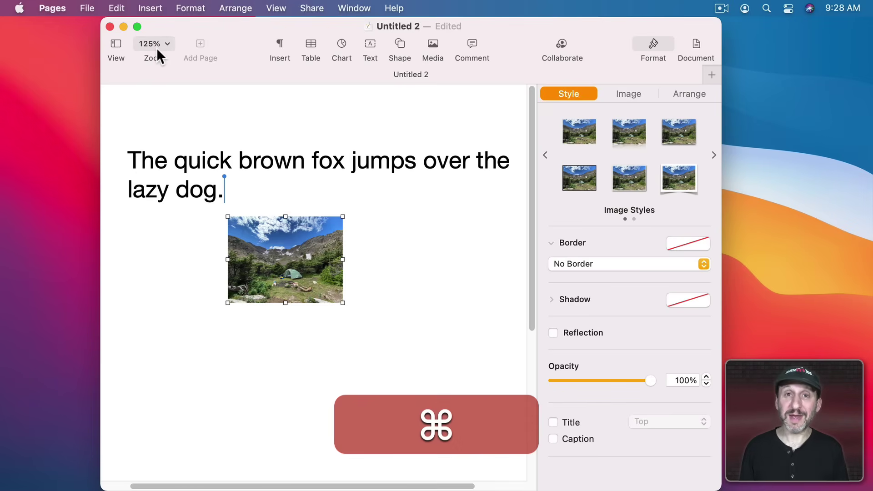
key("super+c")
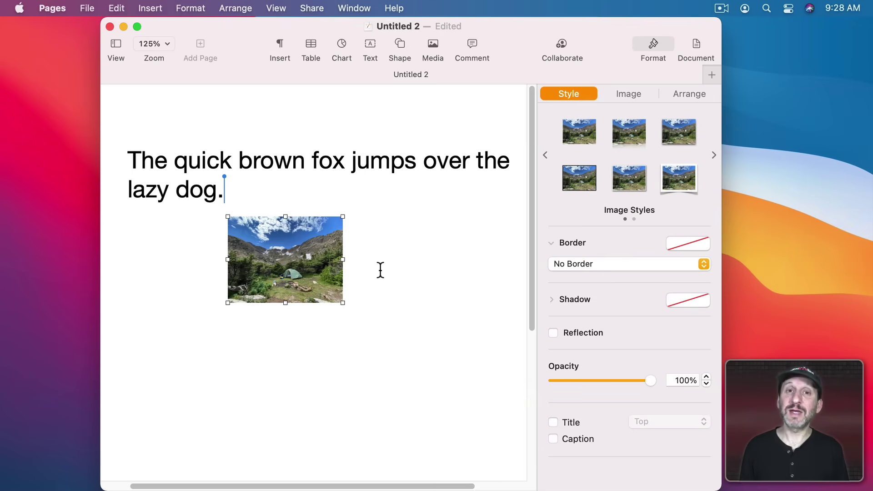
key("super+v")
mouse_move(279, 263)
left_mouse_down()
mouse_move(429, 312)
mouse_move(416, 310)
left_mouse_up()
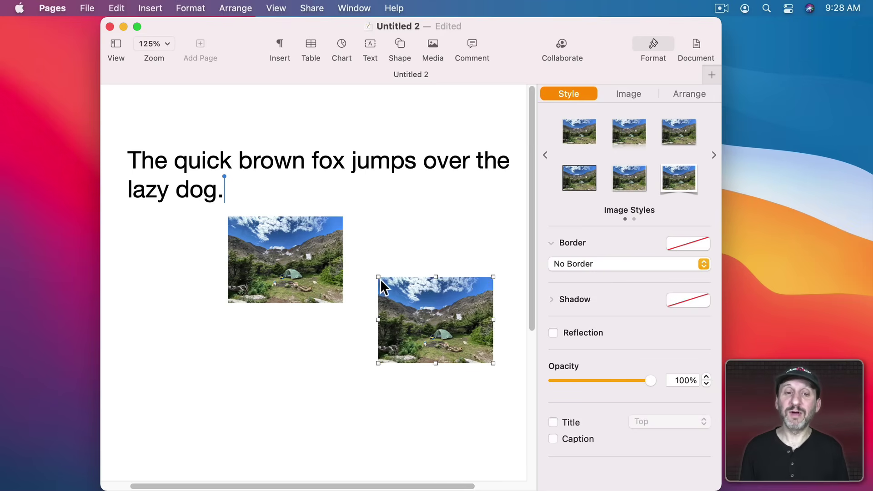
left_click_drag(381, 279, 354, 254)
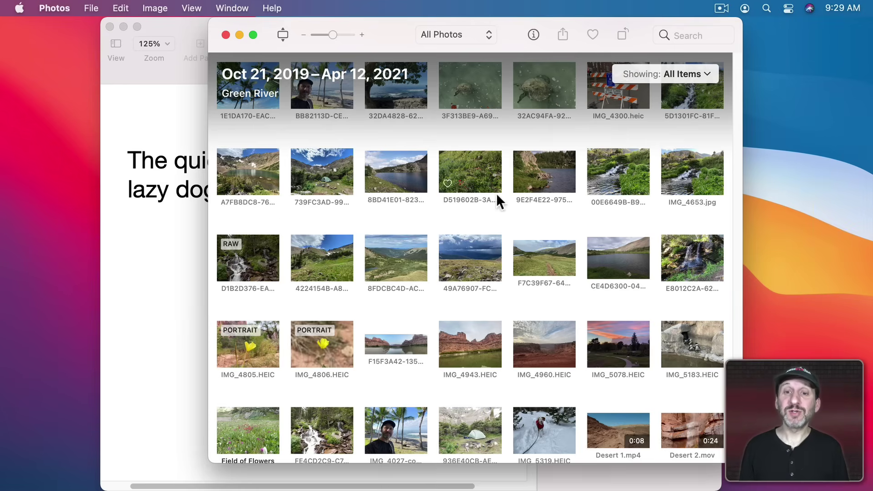
Step: Copy the rocky lake photo from Photos, hide Photos, and paste it after the Pages sentence
left_click(555, 168)
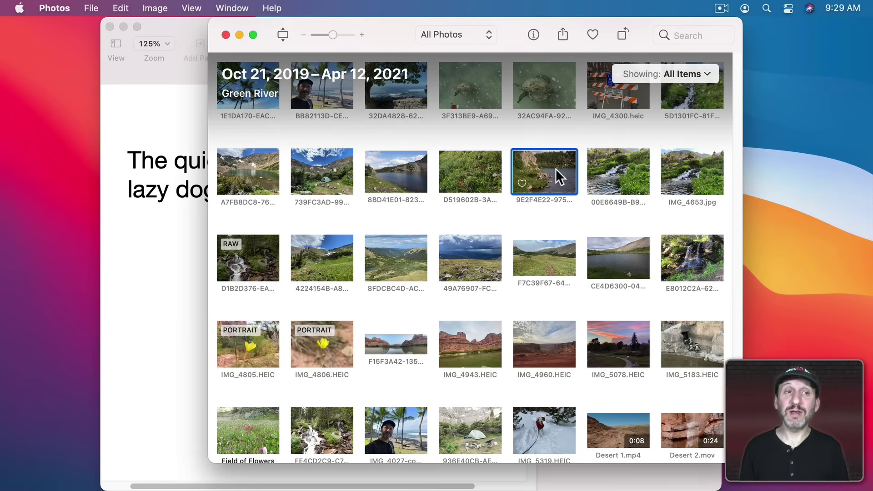
key("super+c")
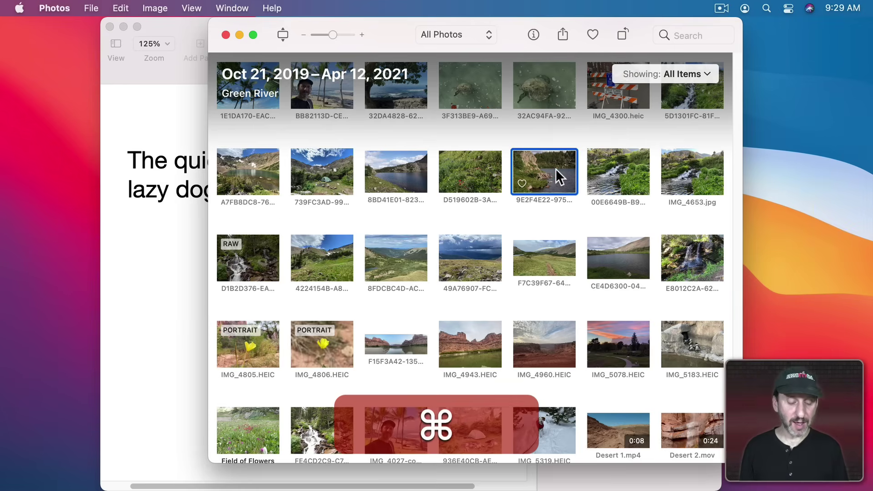
key("super+h")
left_click(263, 264)
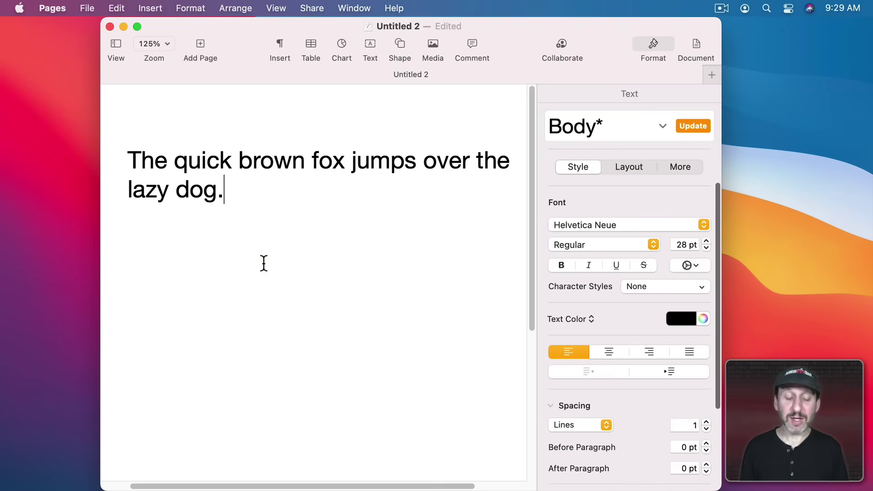
key("super")
key("super+v")
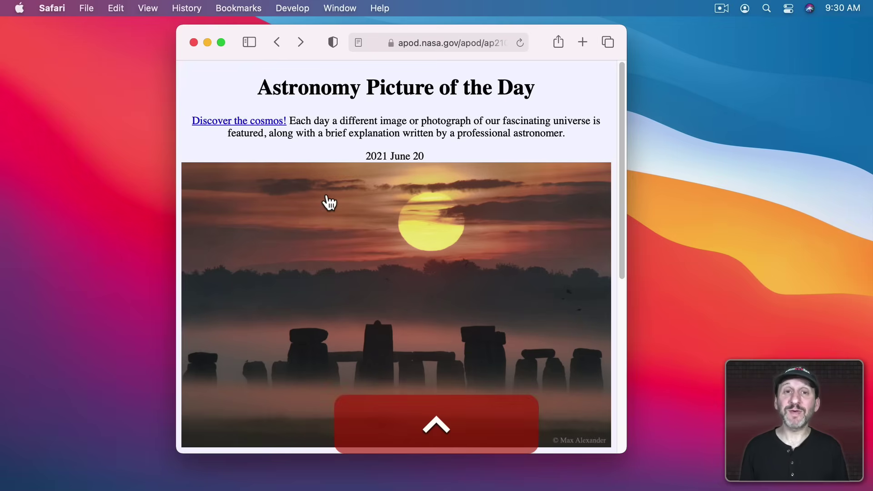
Step: Copy the Stonehenge picture with its Copy Image shortcut command and return to Pages
right_click(327, 197)
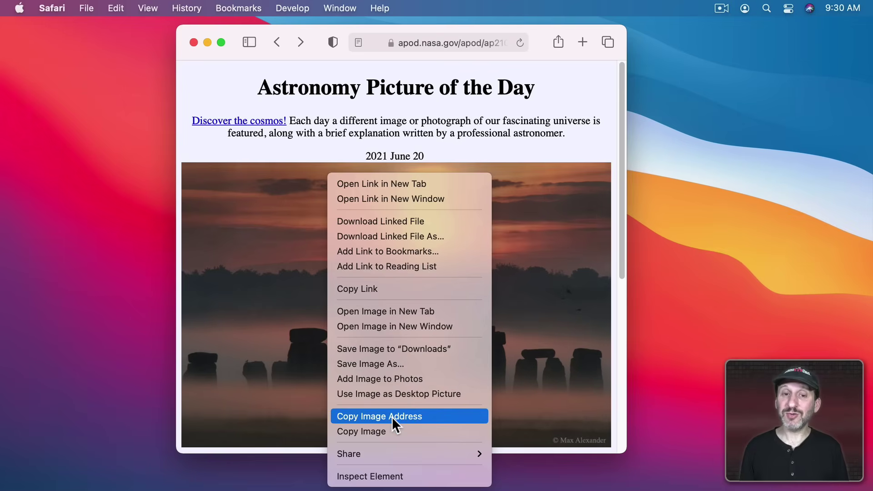
left_click(372, 430)
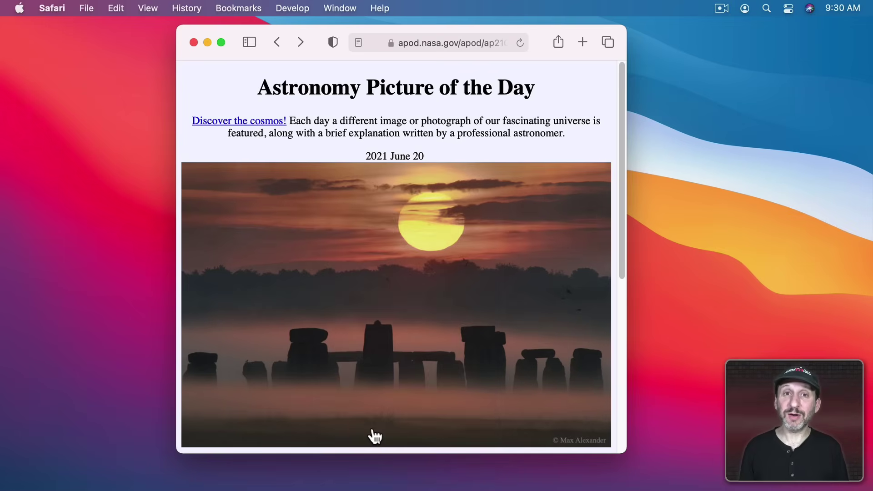
left_click(567, 468)
Step: Paste the Stonehenge picture on a new line after 'dog.'
left_click(264, 337)
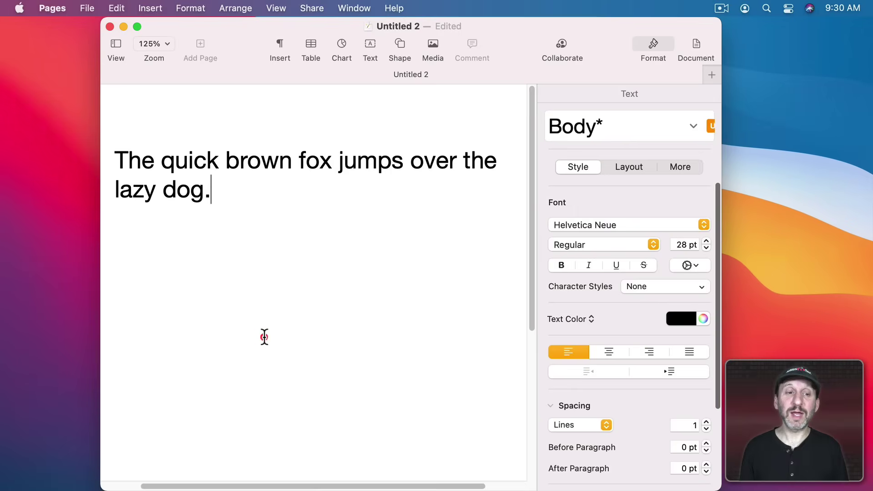
key("Return")
key("super+Return")
key("super+v")
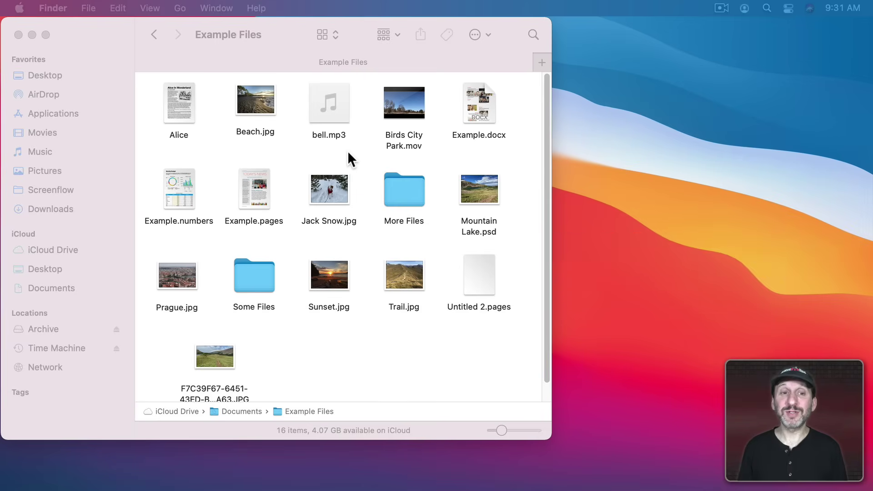
Step: Copy Beach.jpg from Example Files and paste it inside the More Files folder
left_click(260, 95)
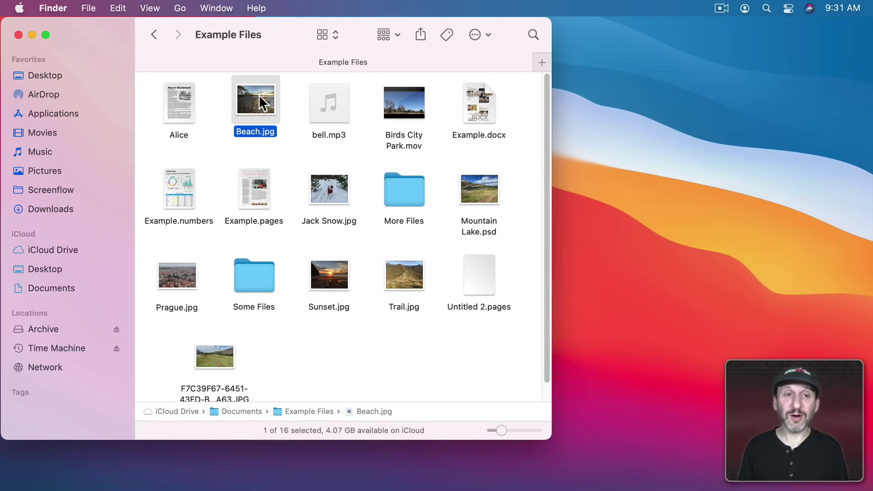
key("super+c")
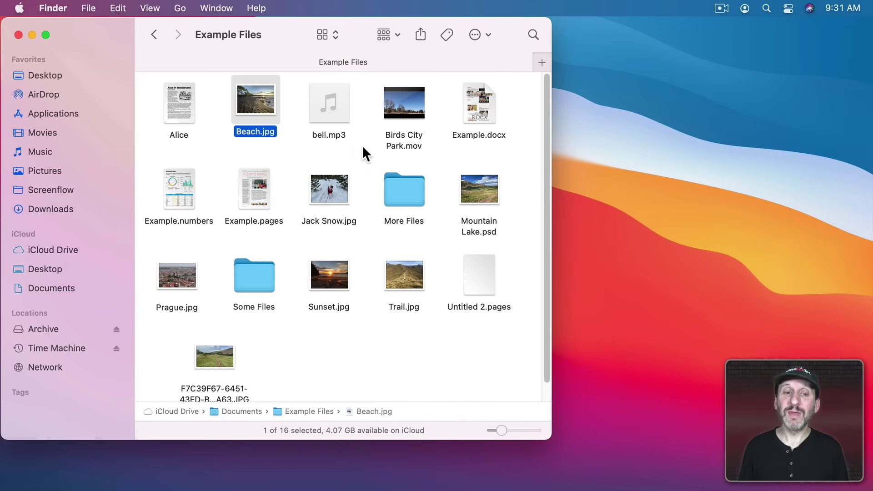
double_click(402, 191)
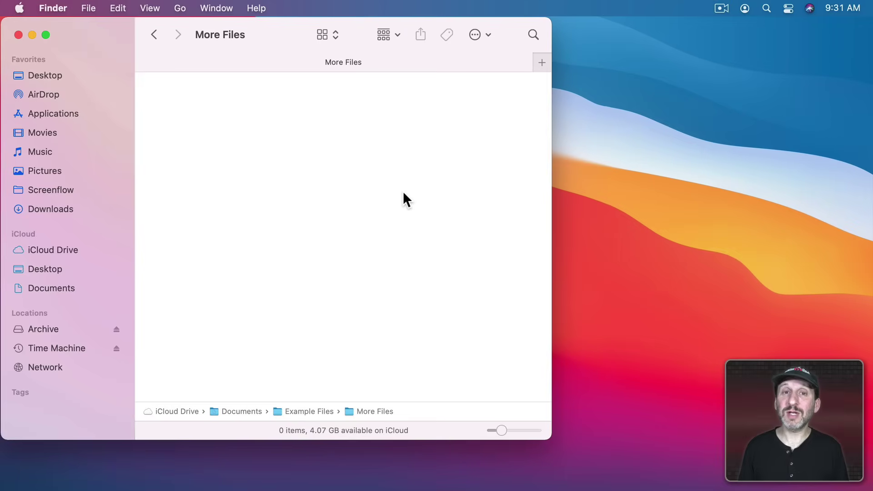
key("super+v")
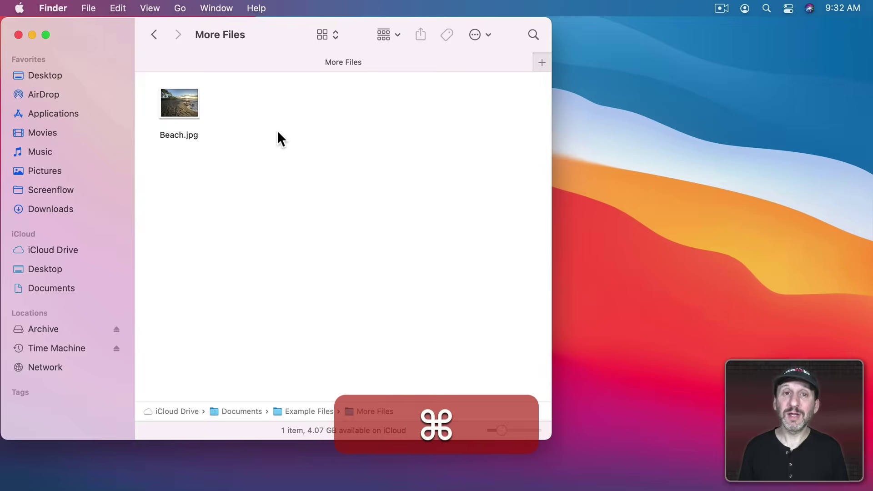
Step: Undo the Beach.jpg paste, copy Beach.jpg again and open More Files
key("super+z")
left_click(159, 35)
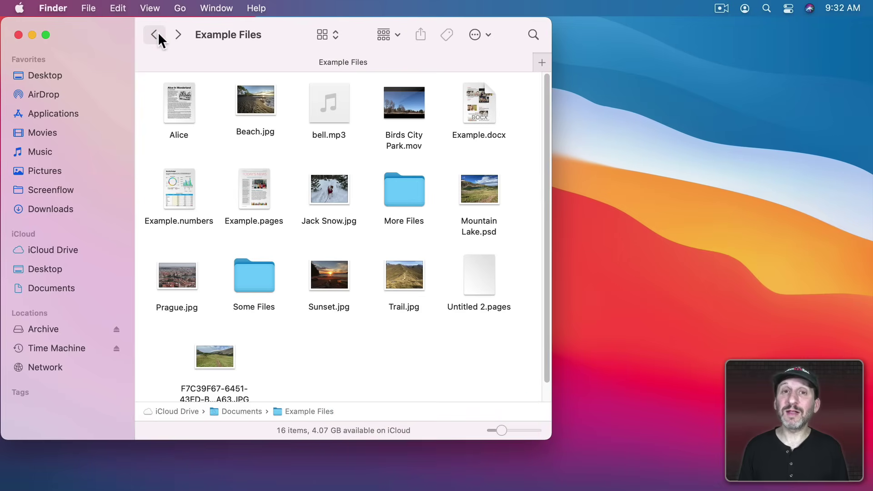
left_click(243, 94)
key("super+c")
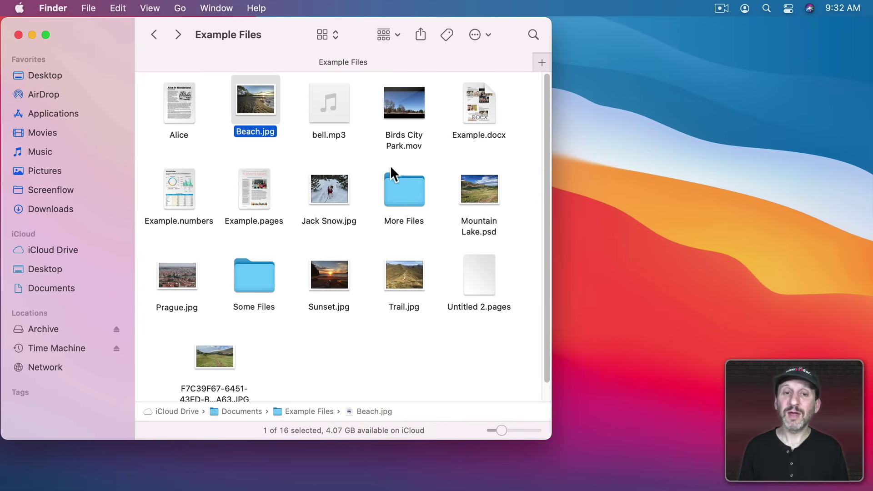
double_click(405, 187)
Step: Reveal Move Item Here in the Edit menu, move Beach.jpg with ⌥⌘V, and return to Example Files
left_click(109, 7)
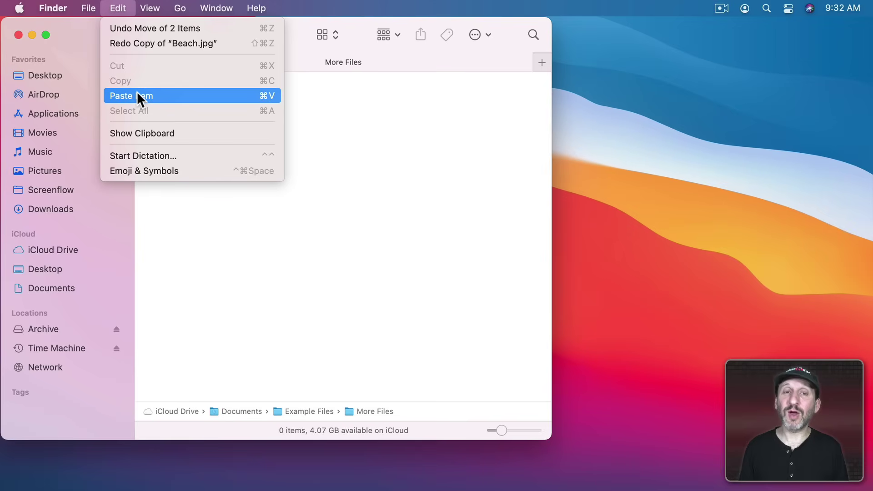
key("alt")
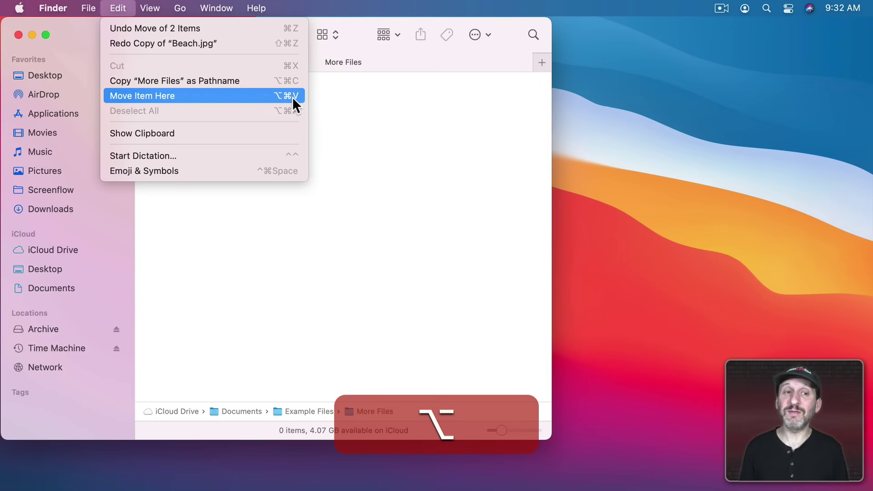
left_click(373, 108)
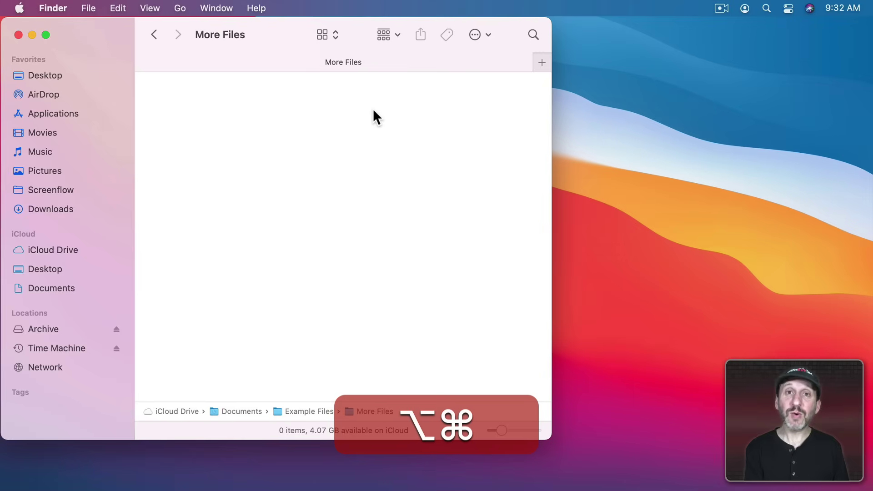
key("super+alt+v")
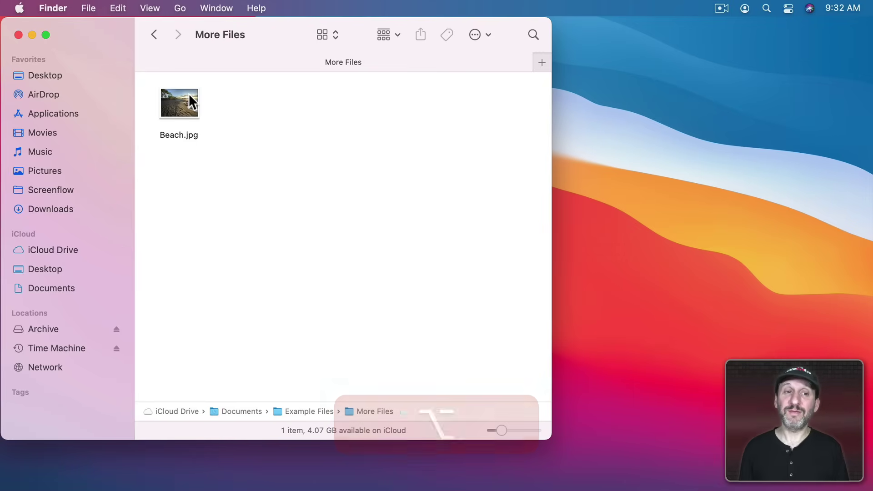
left_click(151, 32)
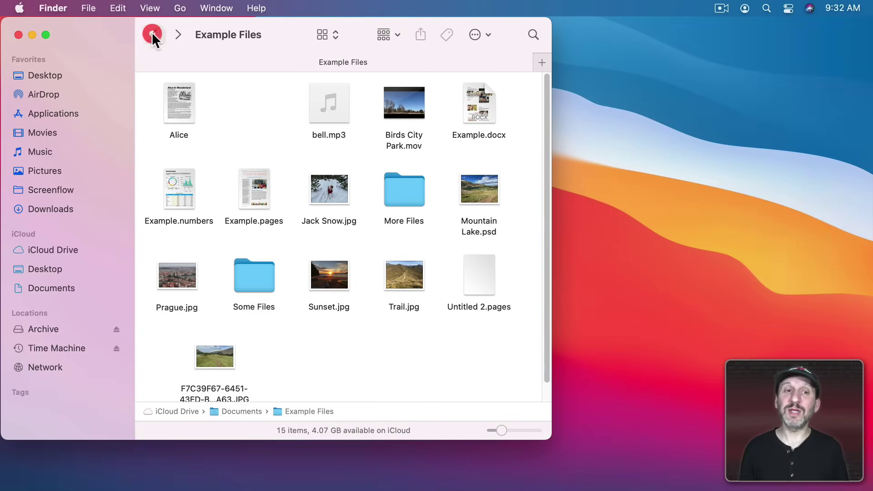